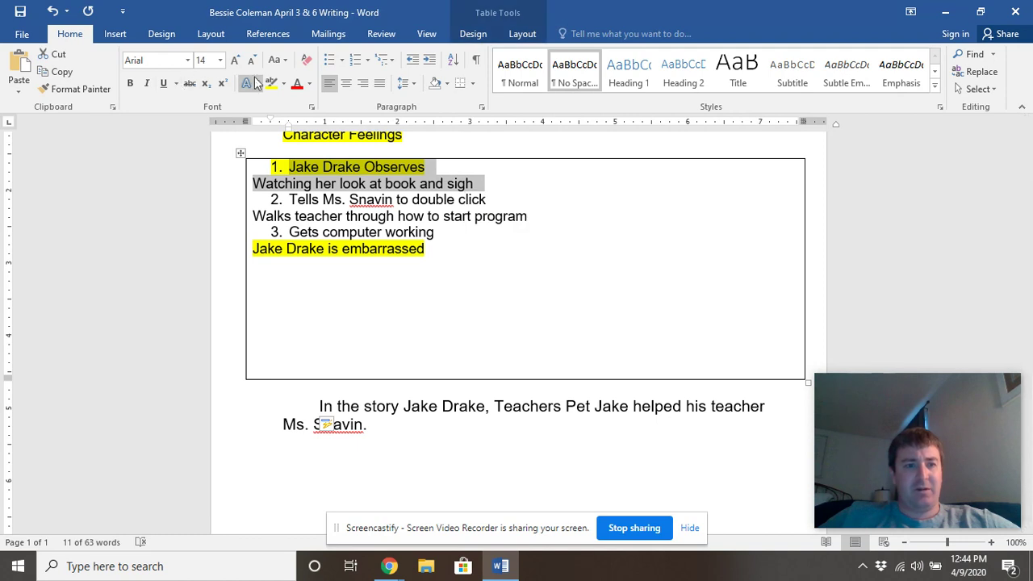
# Highlight 'Jake Drake Observes' and 'Watching her look at book and sigh' in red
pyautogui.click(283, 84)
pyautogui.click(275, 131)
pyautogui.click(330, 132)
pyautogui.click(408, 430)
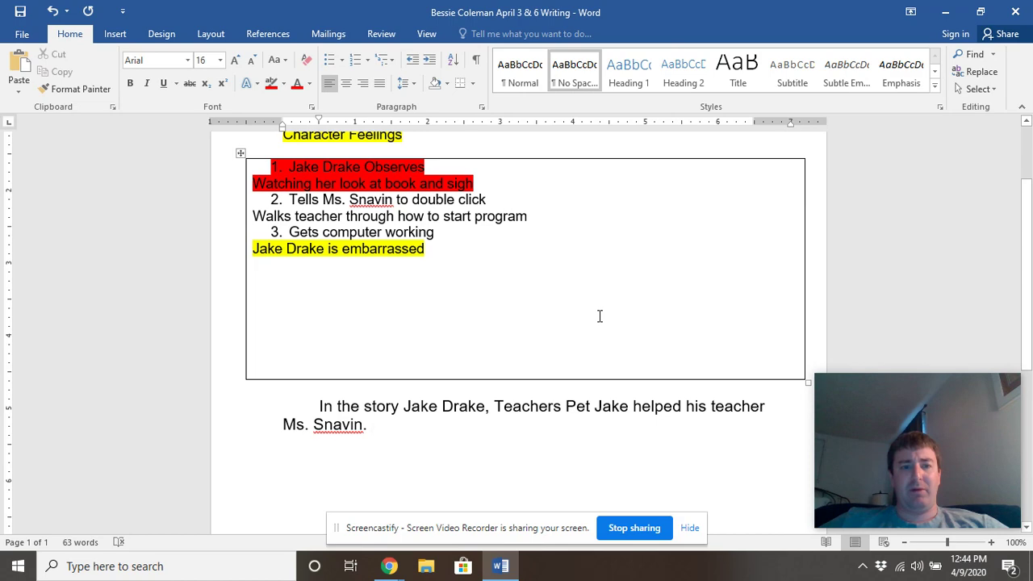
# Show the Jake Drake, Teacher's Pet PDF in Seesaw, with paragraphs 2 and 3 annotated
pyautogui.moveTo(389, 566)
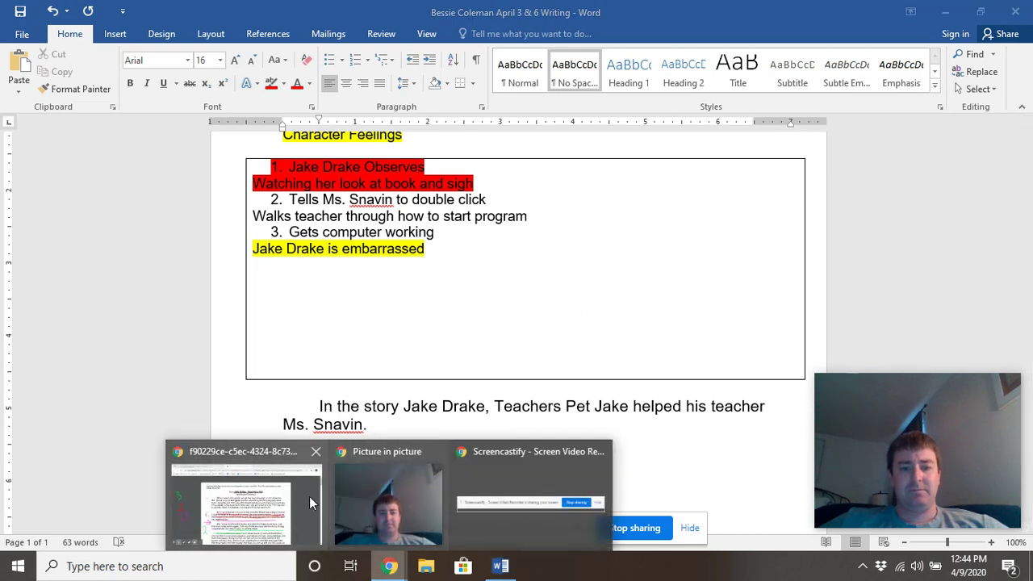
pyautogui.click(310, 501)
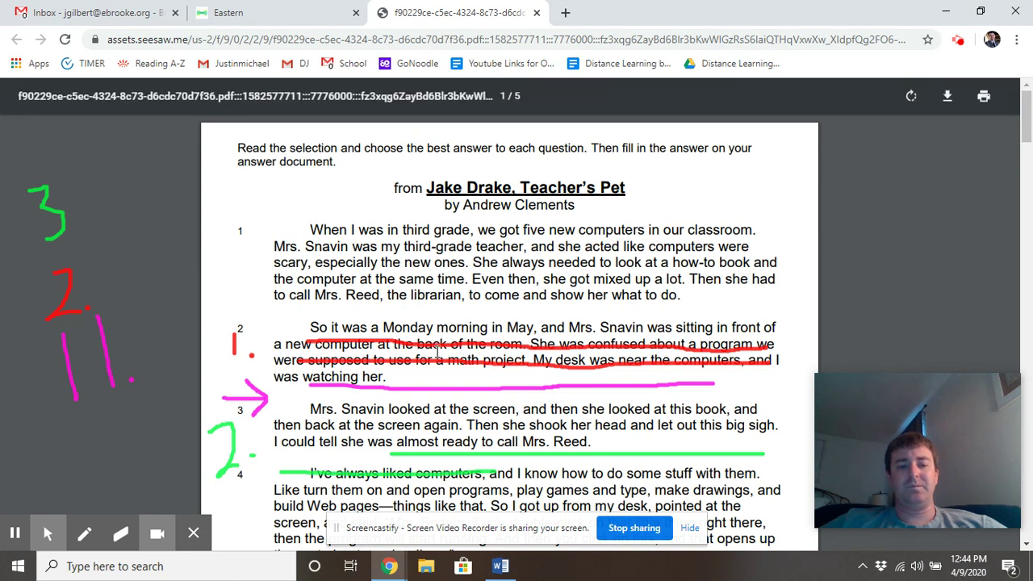
pyautogui.moveTo(500, 568)
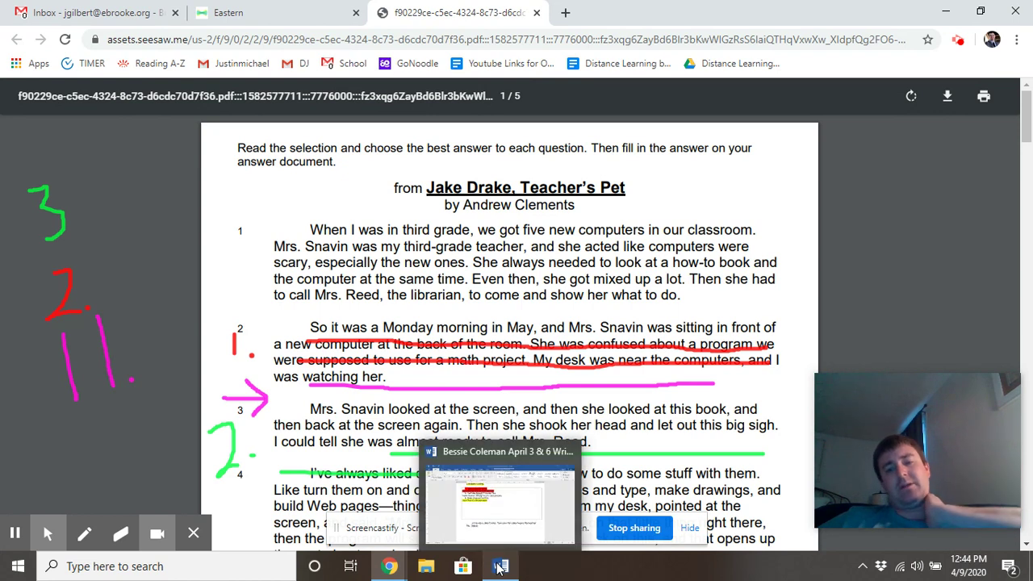
pyautogui.moveTo(491, 535)
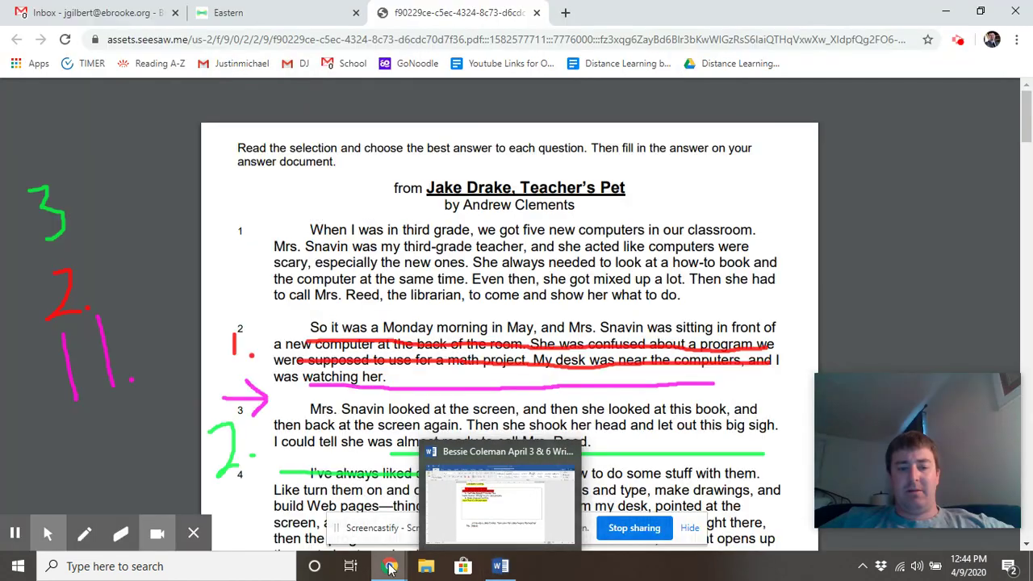
pyautogui.moveTo(389, 565)
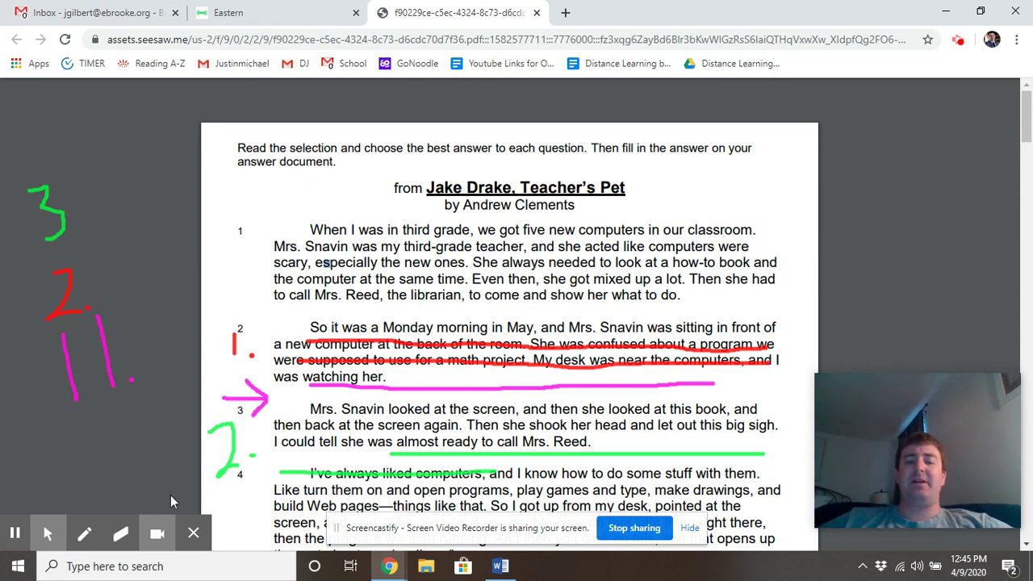
pyautogui.click(42, 521)
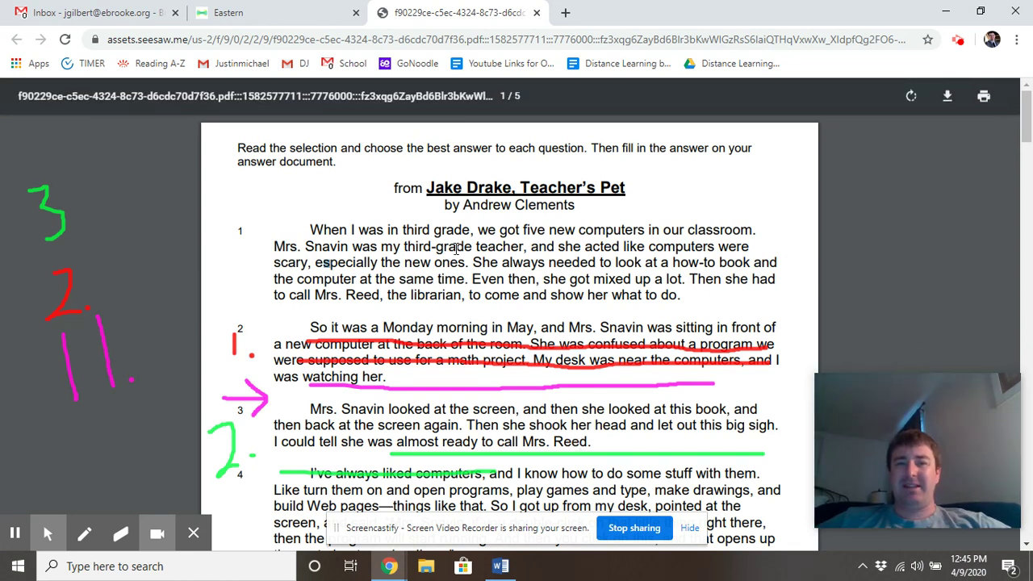
# Handwrite 'Framing' in green next to the passage title, then go back to Word
pyautogui.click(84, 534)
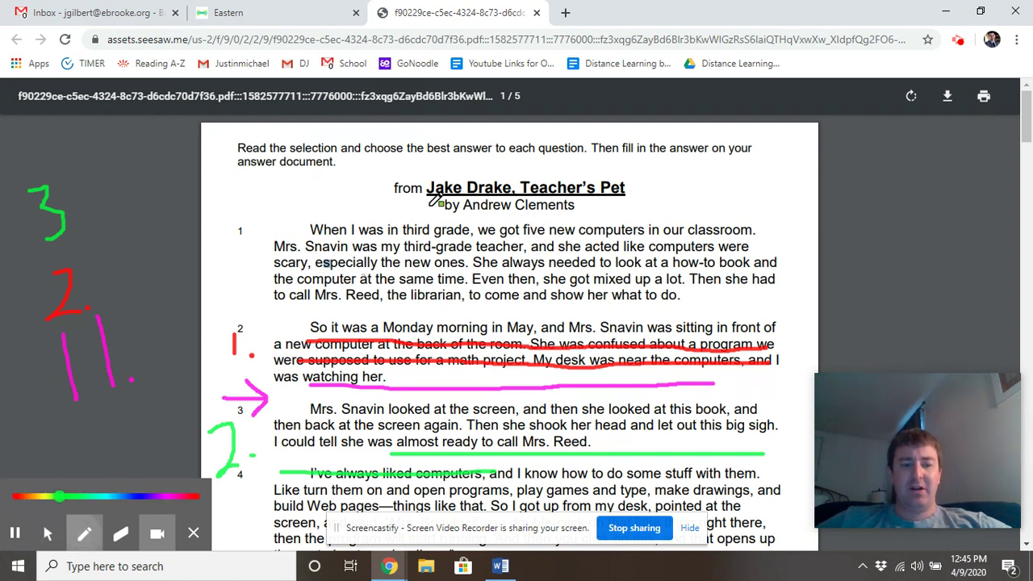
pyautogui.moveTo(669, 173)
pyautogui.mouseDown()
pyautogui.moveTo(669, 222)
pyautogui.moveTo(702, 173)
pyautogui.moveTo(699, 196)
pyautogui.moveTo(742, 217)
pyautogui.moveTo(758, 206)
pyautogui.moveTo(815, 226)
pyautogui.moveTo(807, 196)
pyautogui.moveTo(851, 195)
pyautogui.moveTo(867, 234)
pyautogui.mouseUp()
pyautogui.moveTo(902, 200)
pyautogui.mouseDown()
pyautogui.moveTo(919, 212)
pyautogui.moveTo(936, 291)
pyautogui.moveTo(910, 306)
pyautogui.mouseUp()
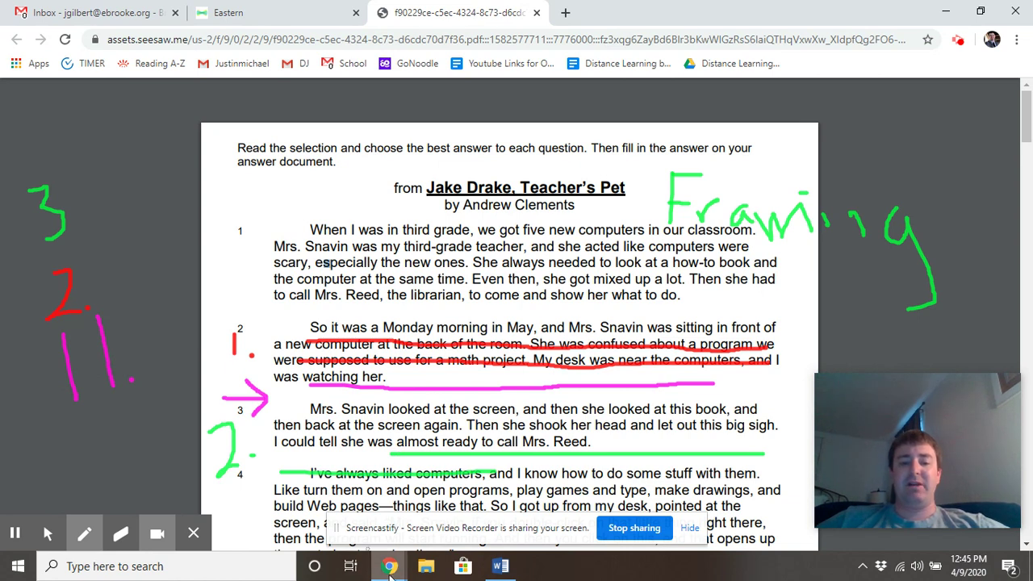
pyautogui.click(499, 568)
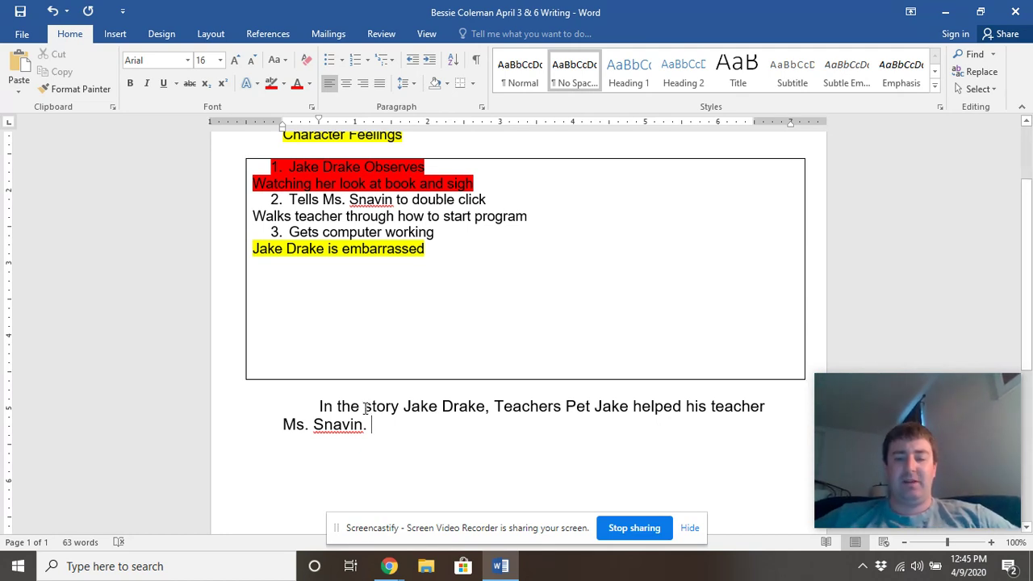
# Draw green brackets on both sides of paragraph 1 in the passage
pyautogui.scroll(1, 367, 406)
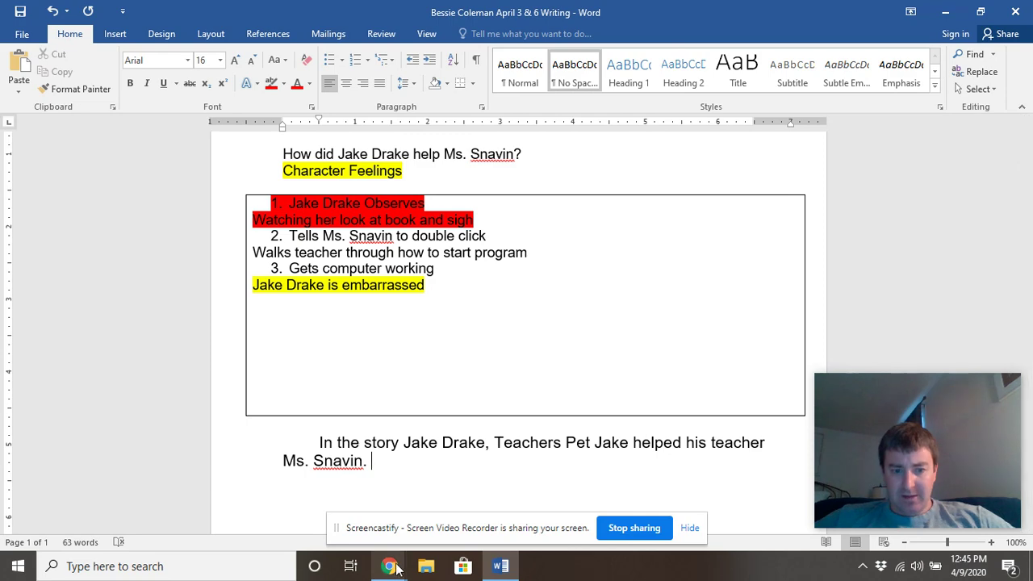
pyautogui.click(319, 496)
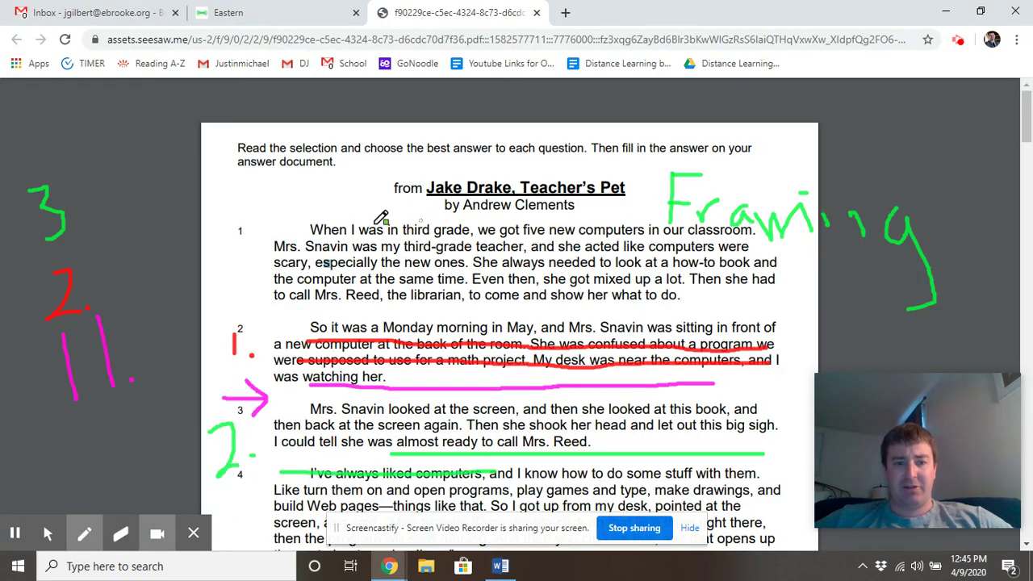
pyautogui.moveTo(264, 218)
pyautogui.mouseDown()
pyautogui.moveTo(240, 281)
pyautogui.moveTo(275, 320)
pyautogui.mouseUp()
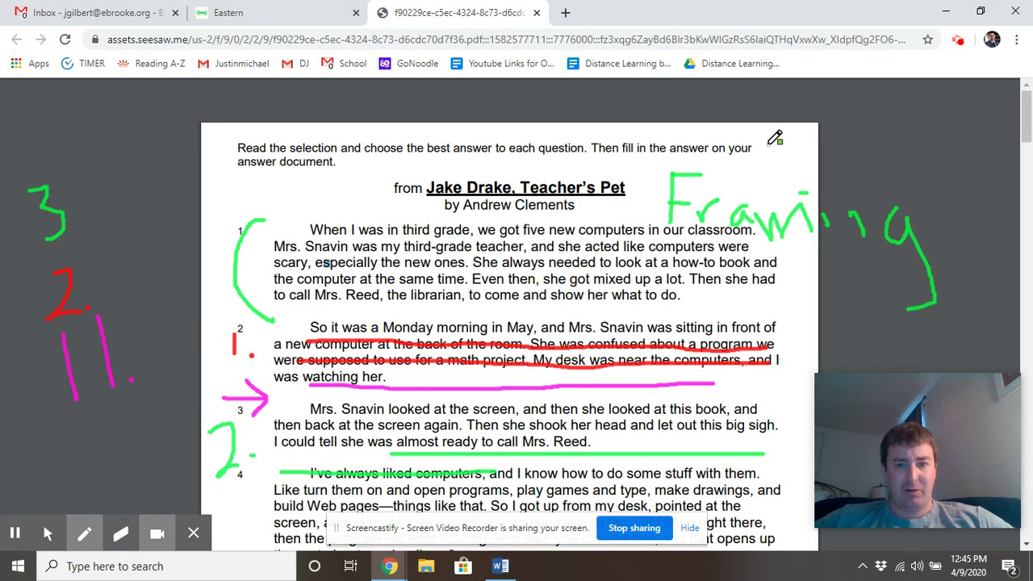
pyautogui.moveTo(779, 222)
pyautogui.mouseDown()
pyautogui.moveTo(784, 288)
pyautogui.moveTo(767, 307)
pyautogui.mouseUp()
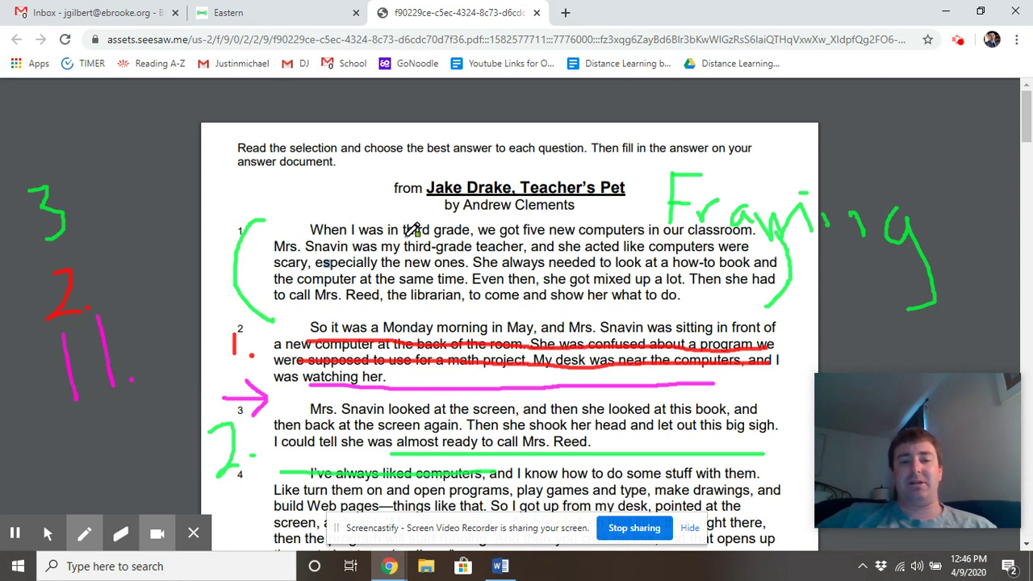
# Underline 'third grade', 'Mrs. Snavin', 'acted like computers were' and 'scary, especially the new ones', then return to Word
pyautogui.moveTo(405, 238); pyautogui.dragTo(478, 237)
pyautogui.moveTo(275, 254); pyautogui.dragTo(511, 252)
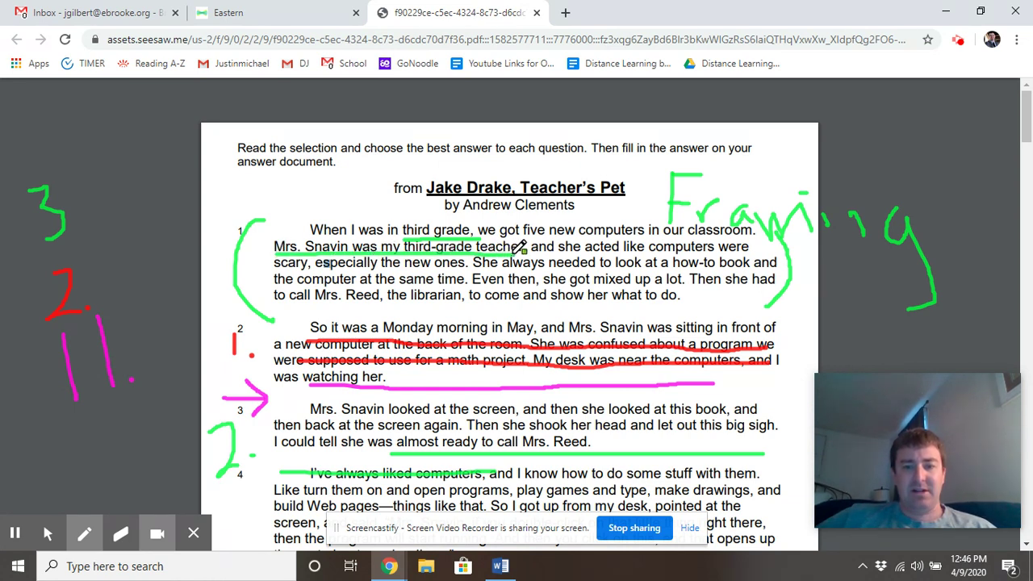
pyautogui.moveTo(582, 252); pyautogui.dragTo(751, 252)
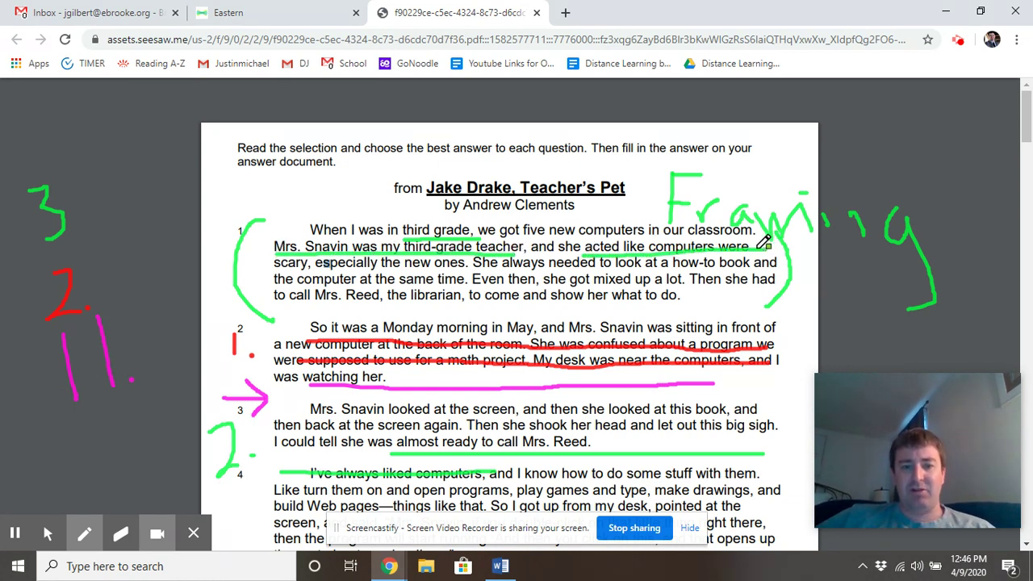
pyautogui.moveTo(274, 269); pyautogui.dragTo(466, 268)
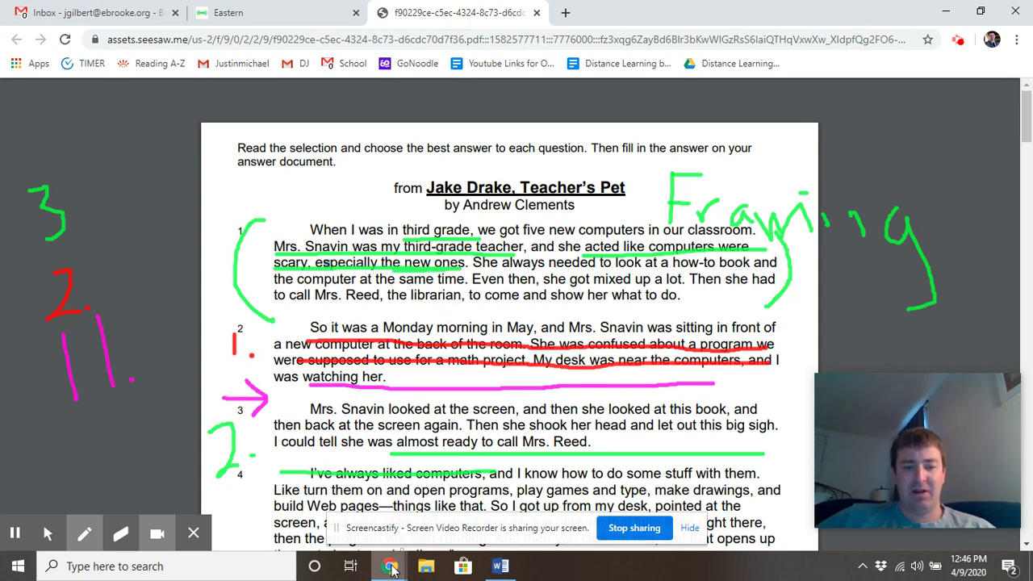
pyautogui.click(501, 567)
# Add 'Ms. Snavin became very frustrated when using computers in the classroom.' to the paragraph
pyautogui.scroll(-3, 563, 493)
pyautogui.scroll(-3, 564, 492)
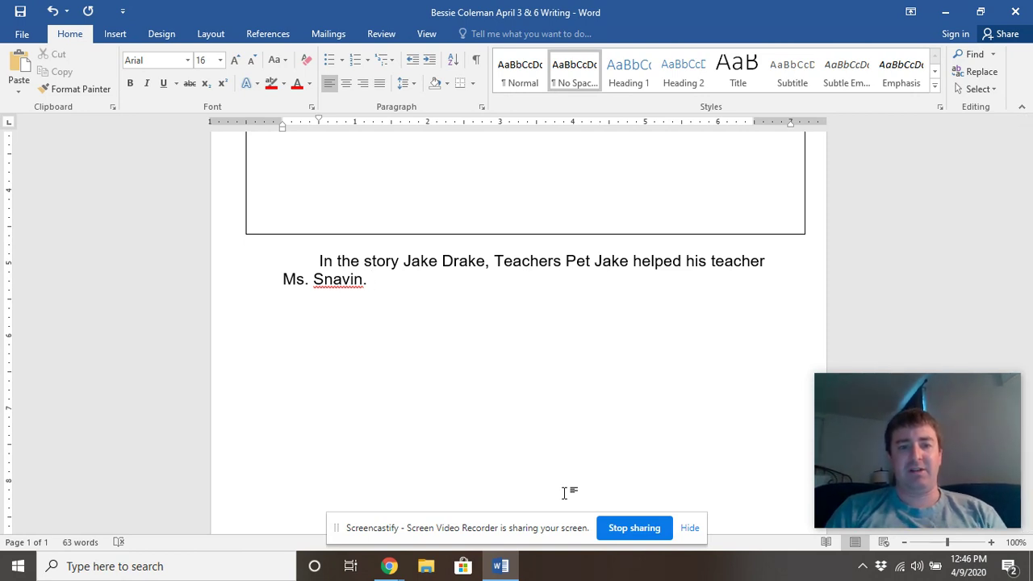
pyautogui.write('Ms. ')
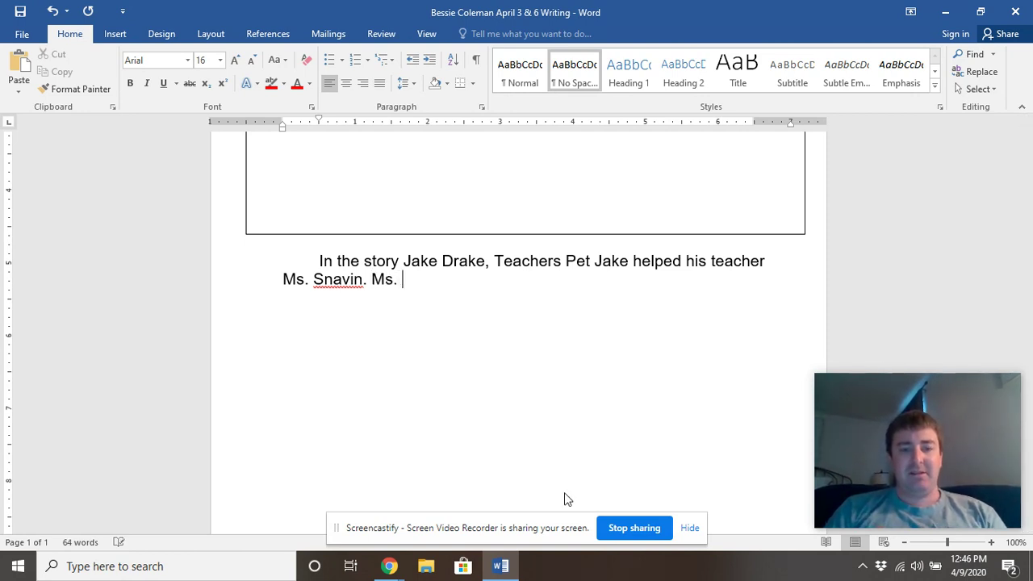
pyautogui.write('Snavin')
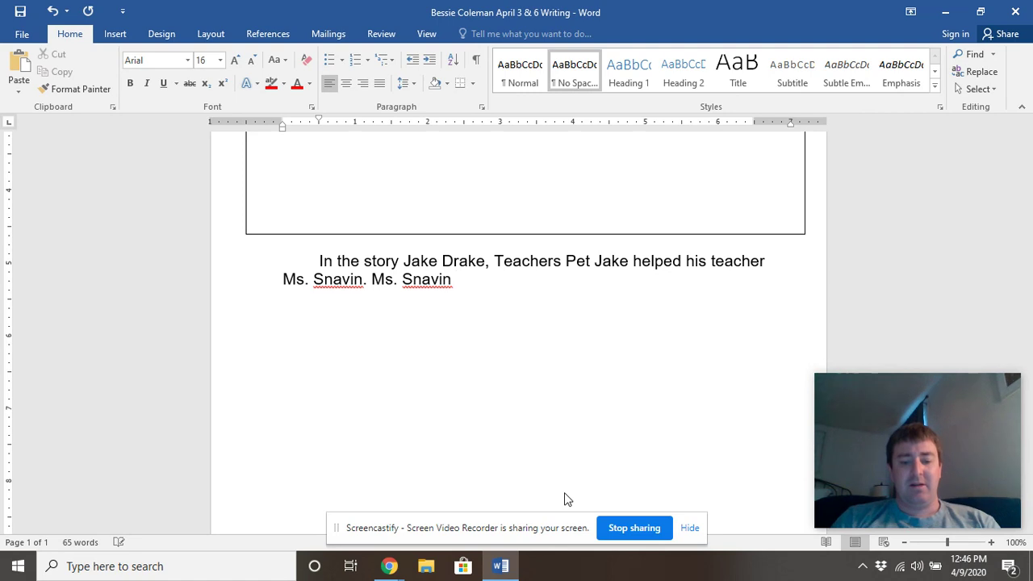
pyautogui.write(' became very fr')
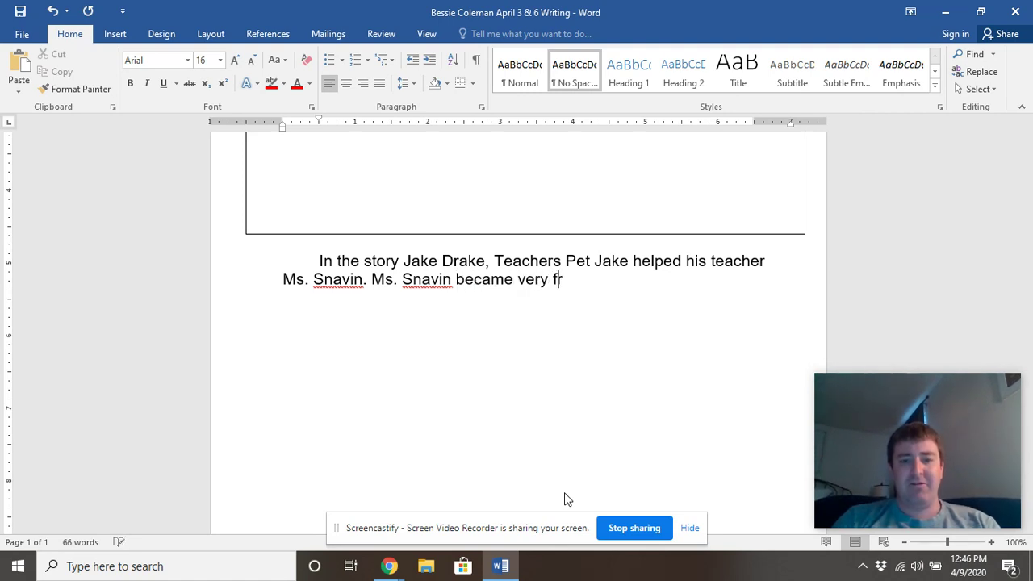
pyautogui.write('ustrated when ')
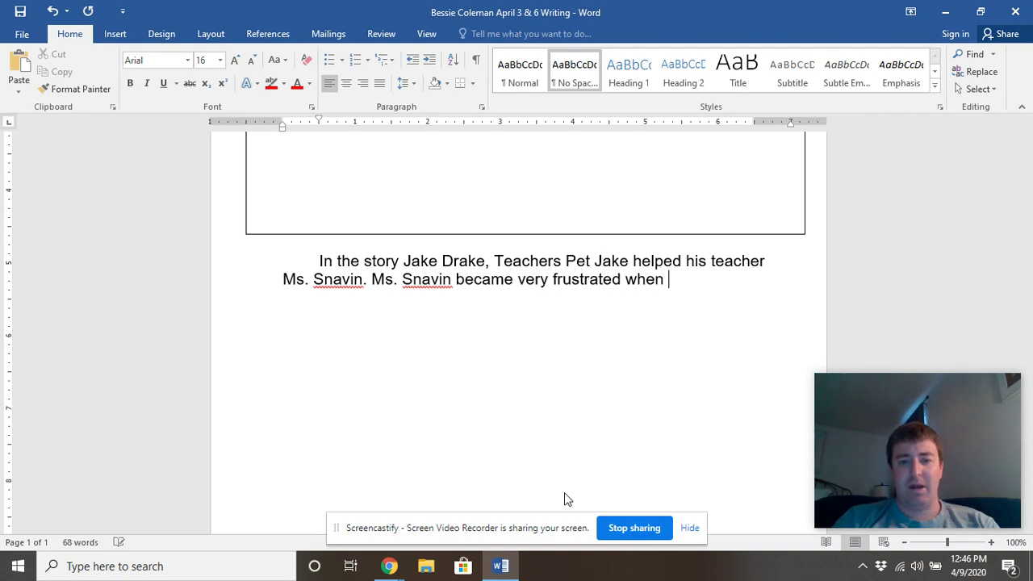
pyautogui.write('using comp')
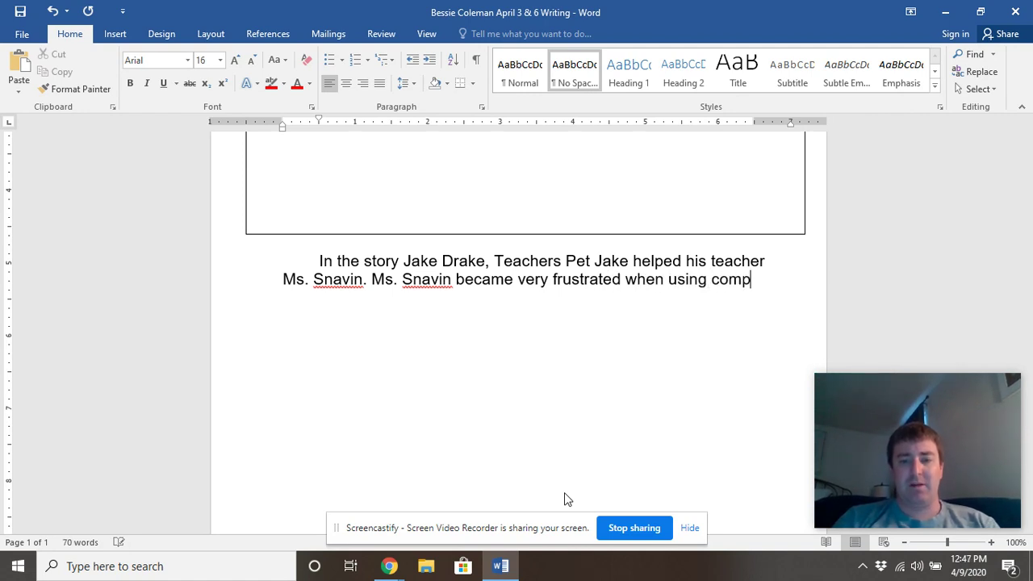
pyautogui.write('uters in the classroom.')
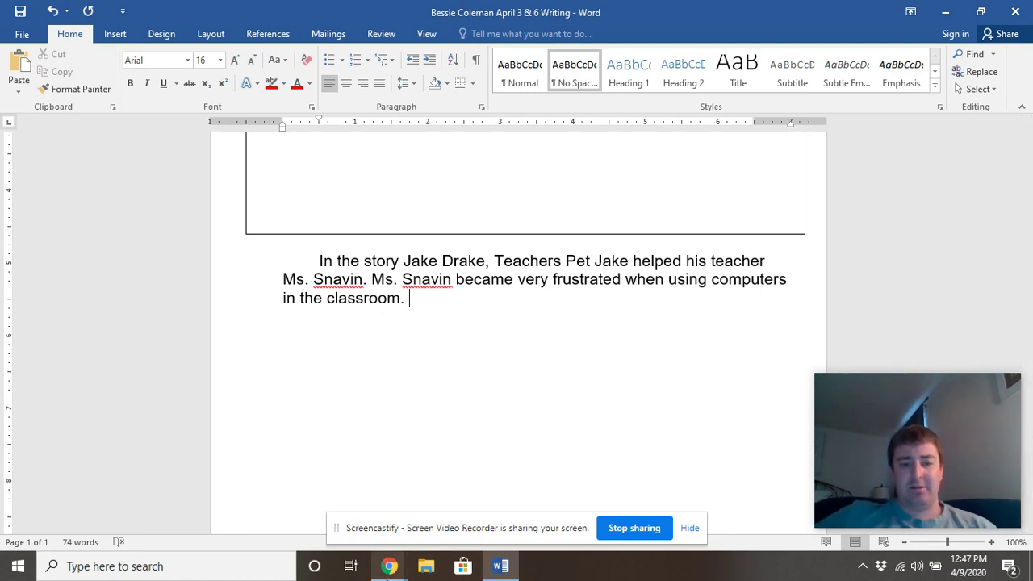
pyautogui.moveTo(389, 567)
pyautogui.click(238, 488)
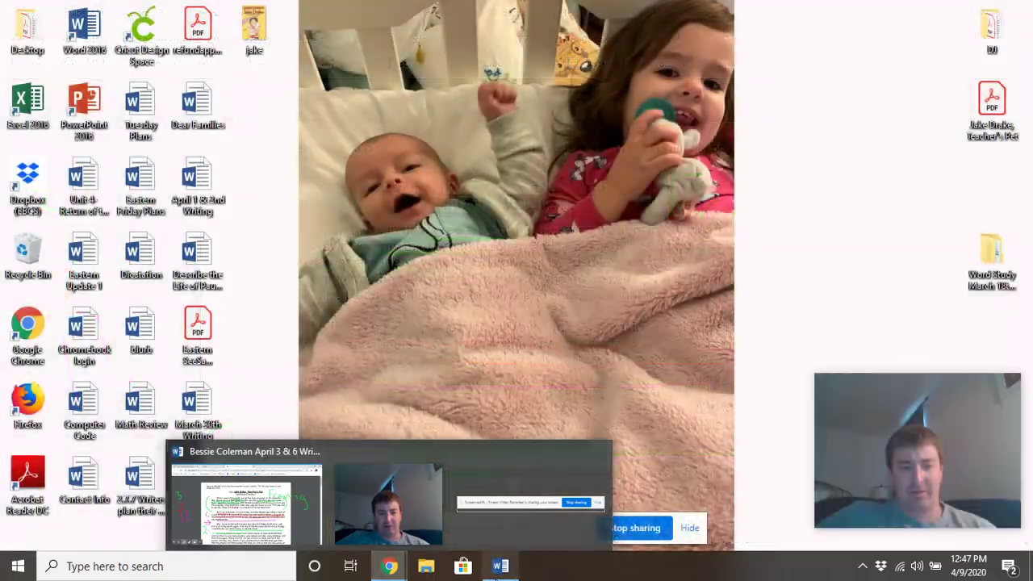
# Add 'Ms. Snavin was having difficulty with a math program.' to the Word paragraph
pyautogui.moveTo(495, 555)
pyautogui.click(498, 501)
pyautogui.write('Ms')
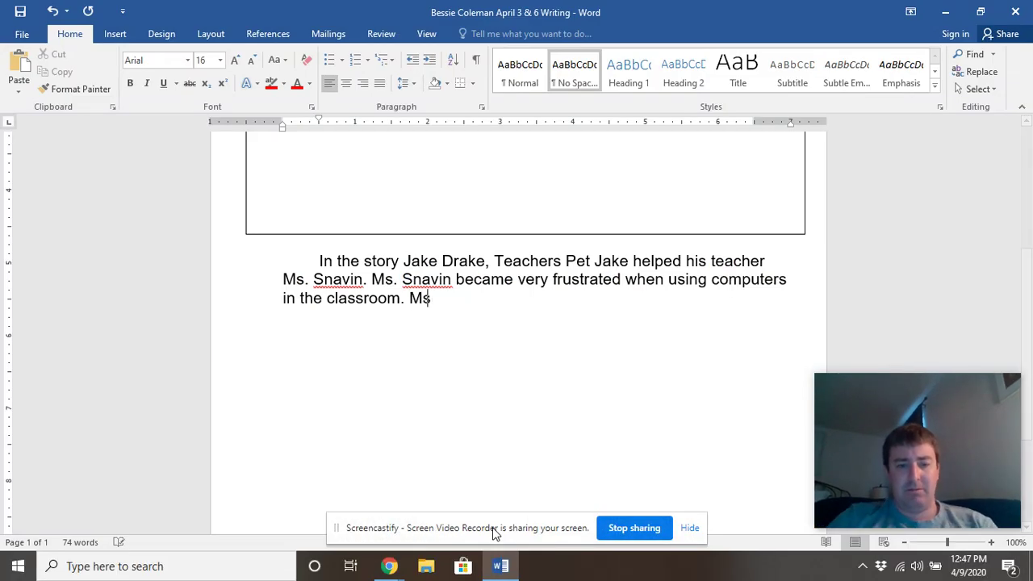
pyautogui.write('. Snavin was having difficulty with a ')
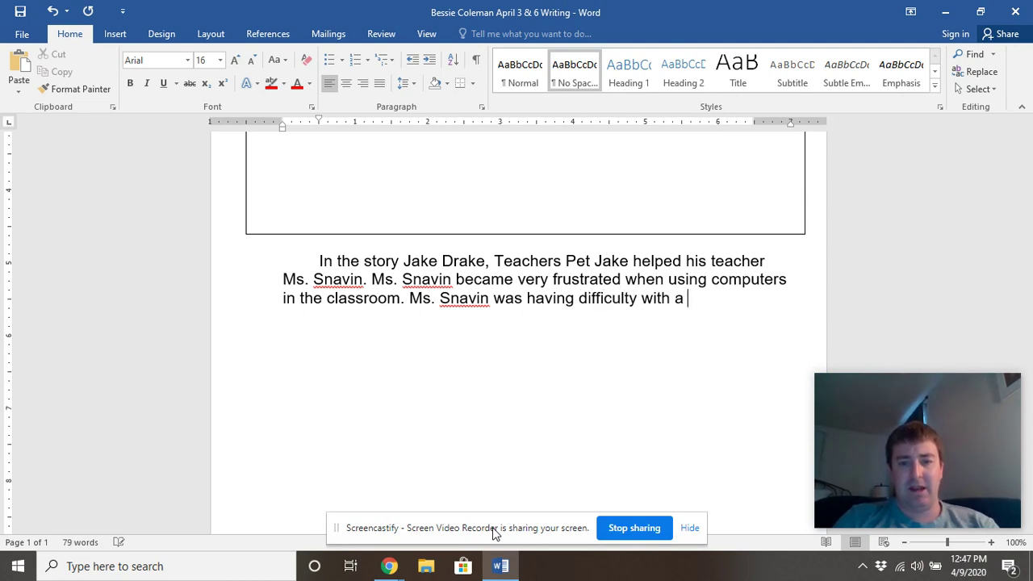
pyautogui.write('math program')
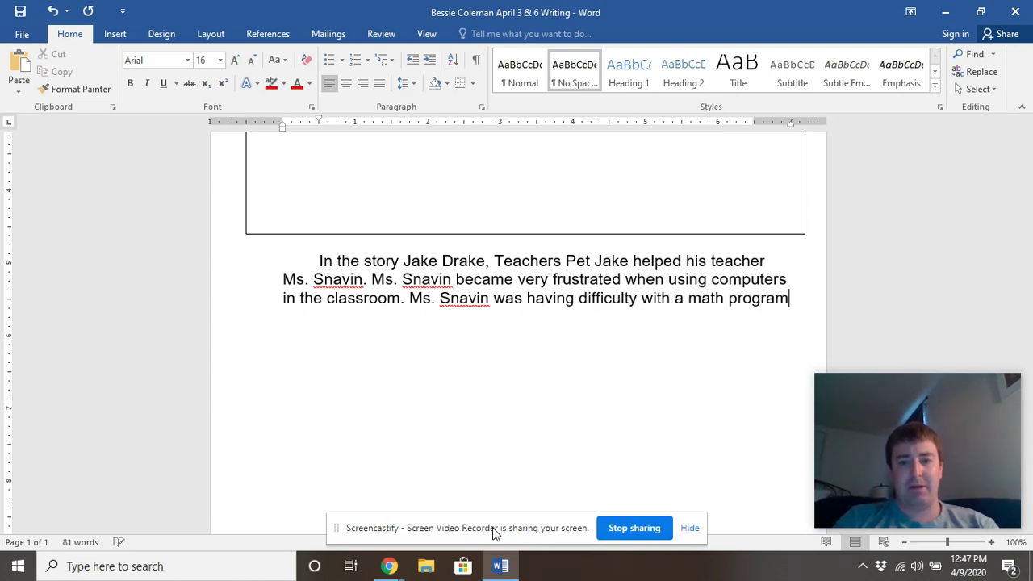
pyautogui.write('.')
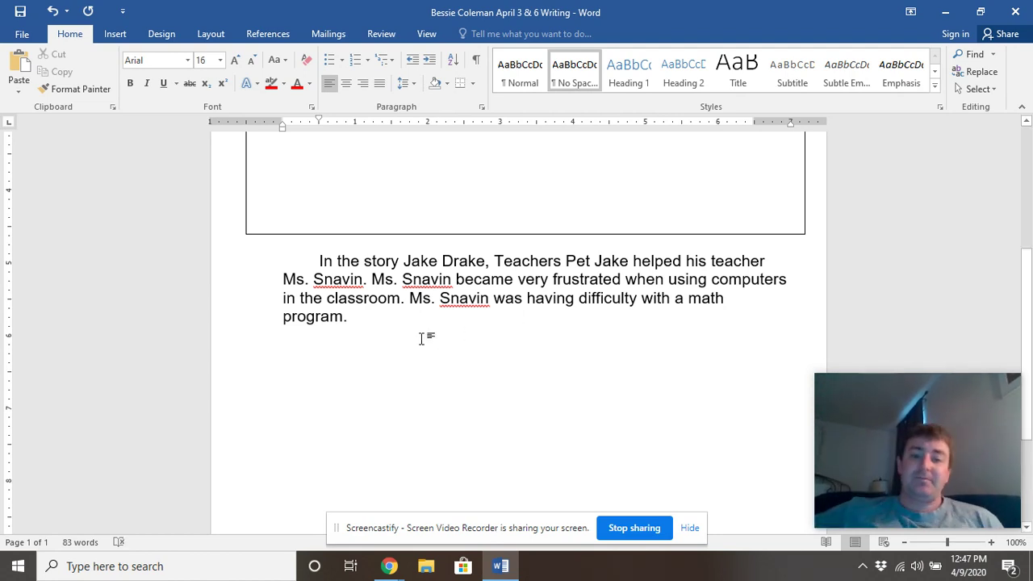
# Scroll up to the organizer box and check the story PDF before returning to Word
pyautogui.scroll(2, 461, 314)
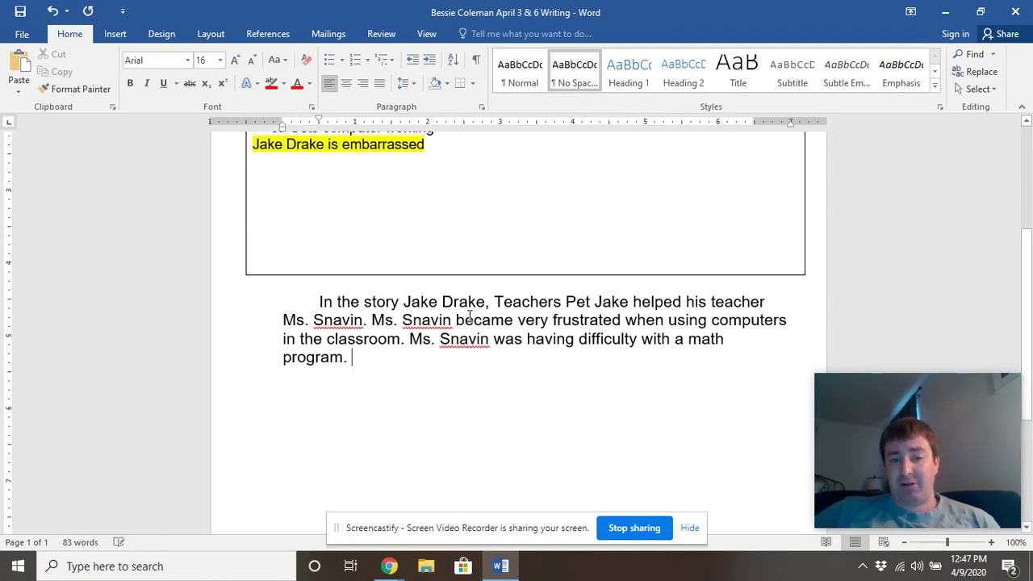
pyautogui.scroll(1, 389, 222)
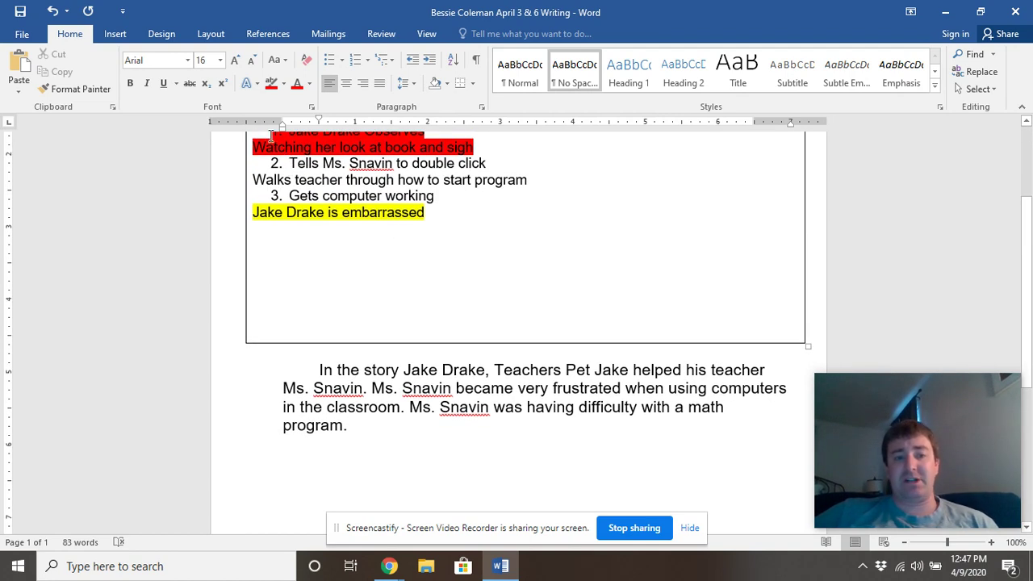
pyautogui.scroll(1, 290, 166)
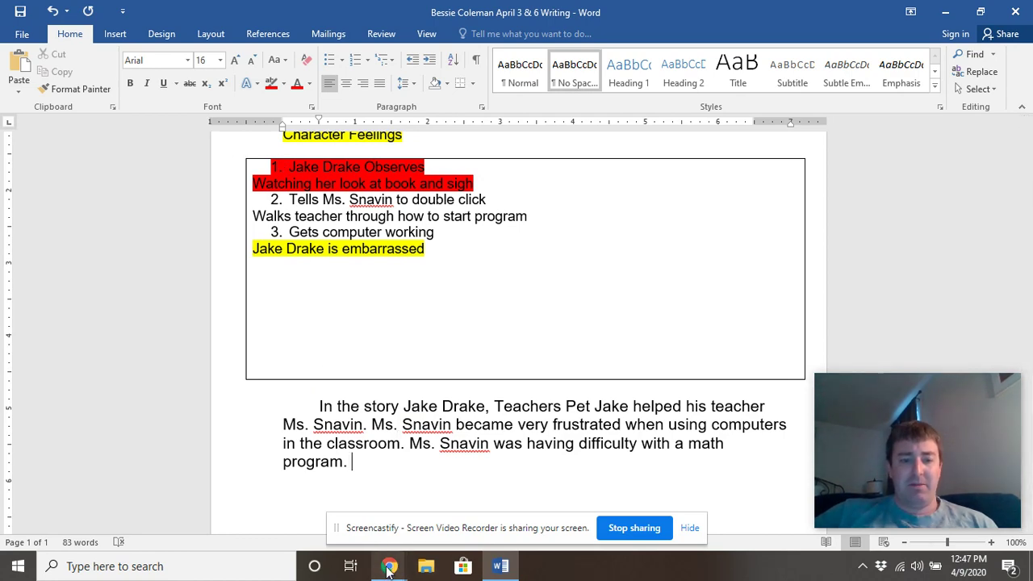
pyautogui.click(256, 499)
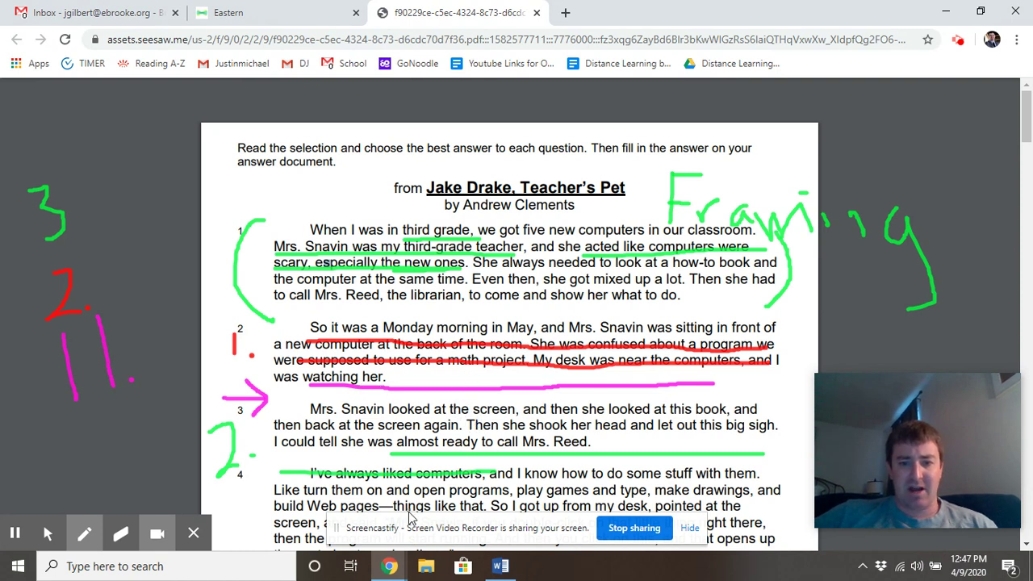
pyautogui.click(501, 566)
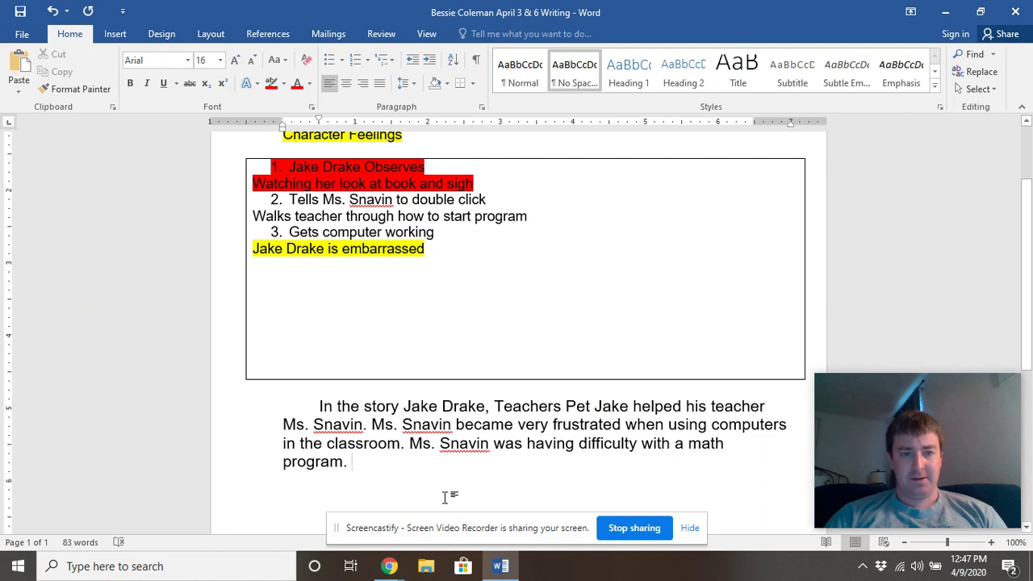
# Add 'Jake Drake was watching Ms. Snavin become frustrated. She was using a how-to-book and sighing a lot when she was using the computer.'
pyautogui.write('Ms. Snavin')
pyautogui.press('BackSpace')
pyautogui.press('BackSpace')
pyautogui.press('BackSpace')
pyautogui.press('BackSpace')
pyautogui.press('BackSpace')
pyautogui.press('BackSpace')
pyautogui.press('BackSpace')
pyautogui.press('BackSpace')
pyautogui.press('BackSpace')
pyautogui.press('BackSpace')
pyautogui.write('Jake Drake was watching Ms. Snavin ')
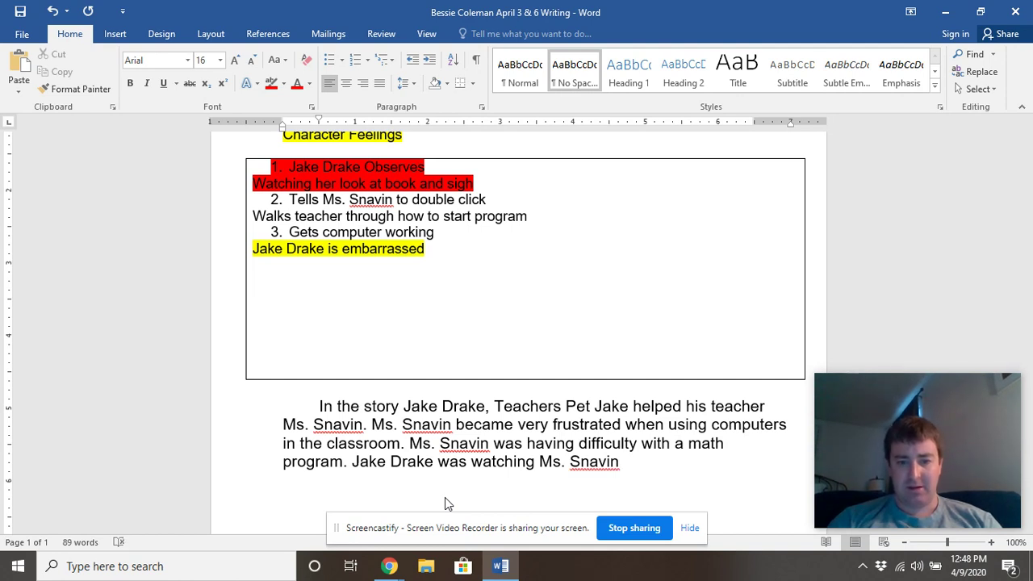
pyautogui.write('become frust')
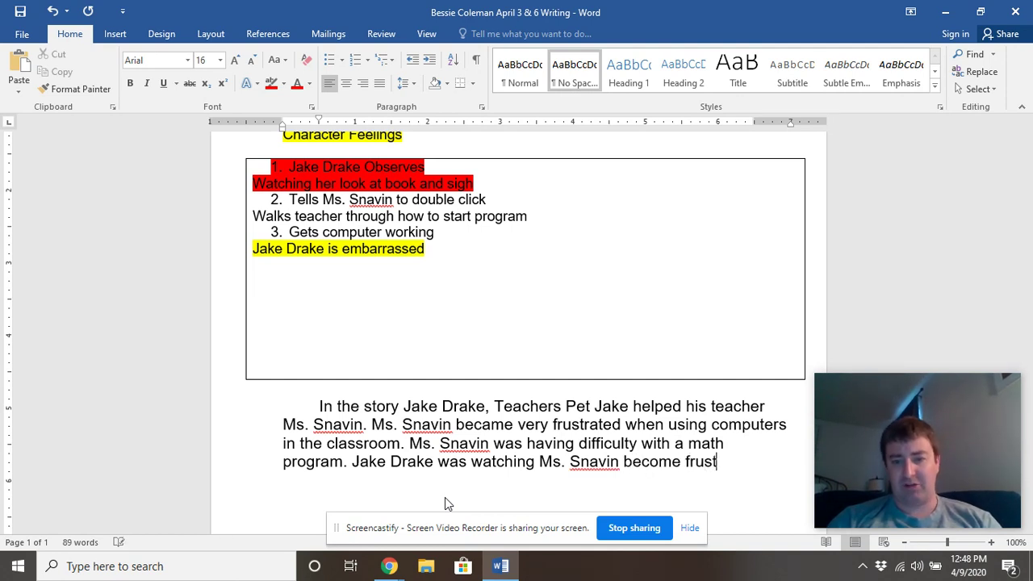
pyautogui.write('rated. She was ')
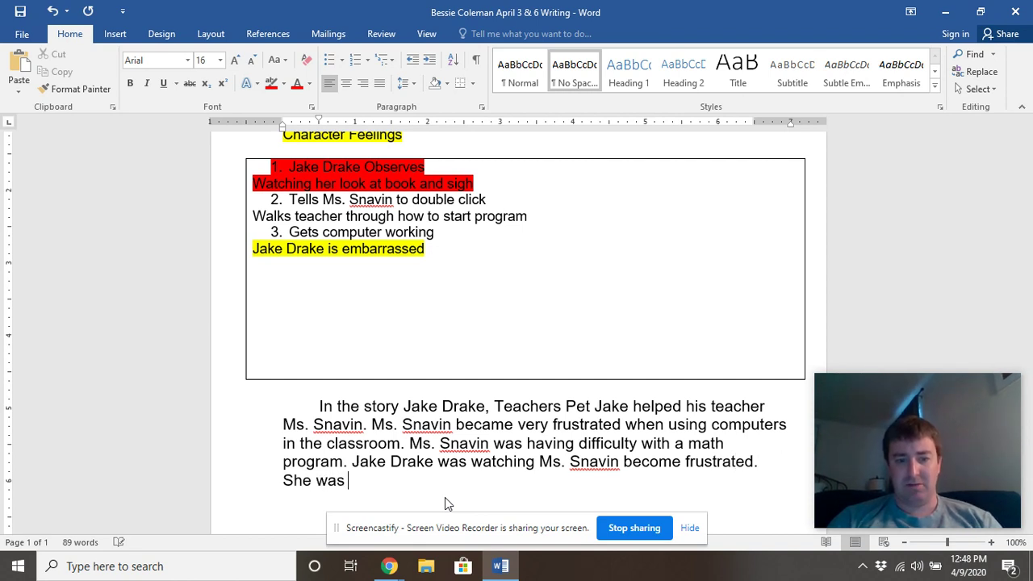
pyautogui.write('using a ho')
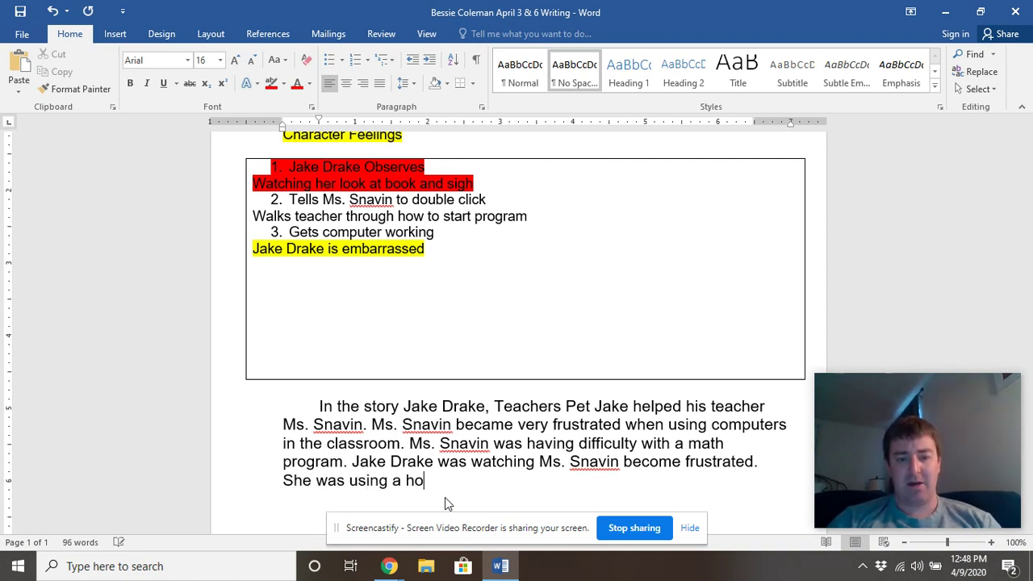
pyautogui.write('w-to-book a')
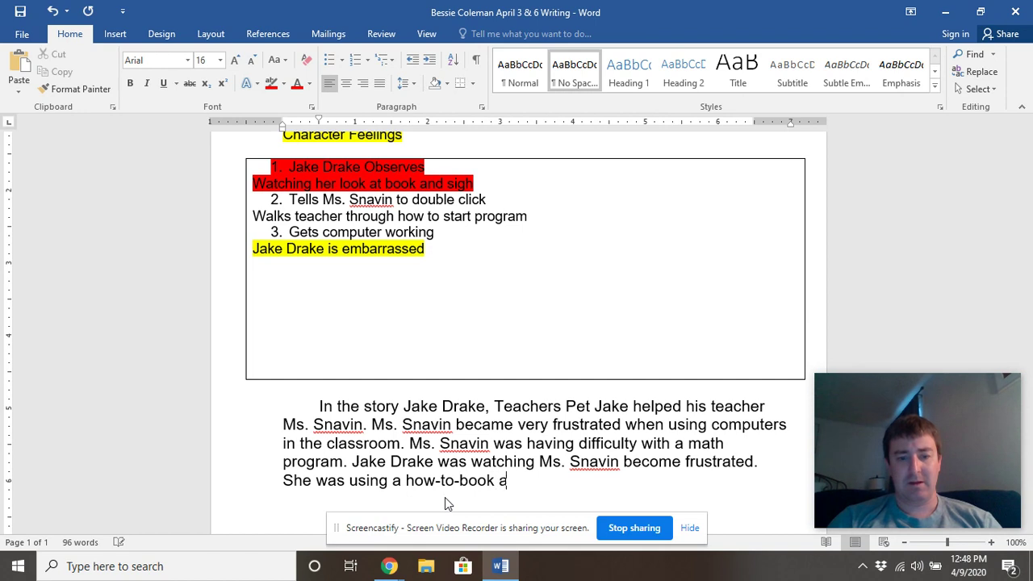
pyautogui.write('nd sign')
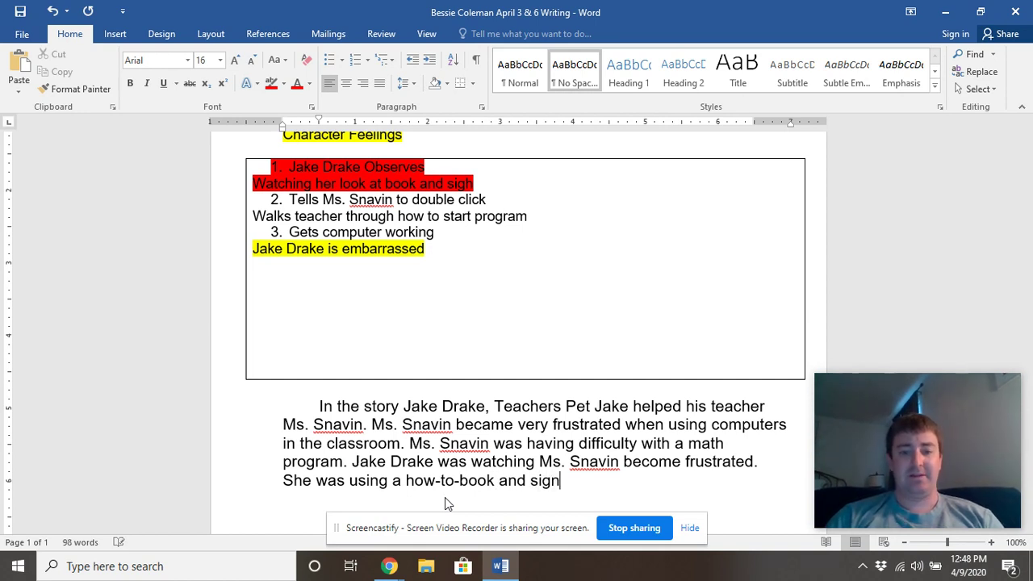
pyautogui.press('BackSpace')
pyautogui.write('hing ')
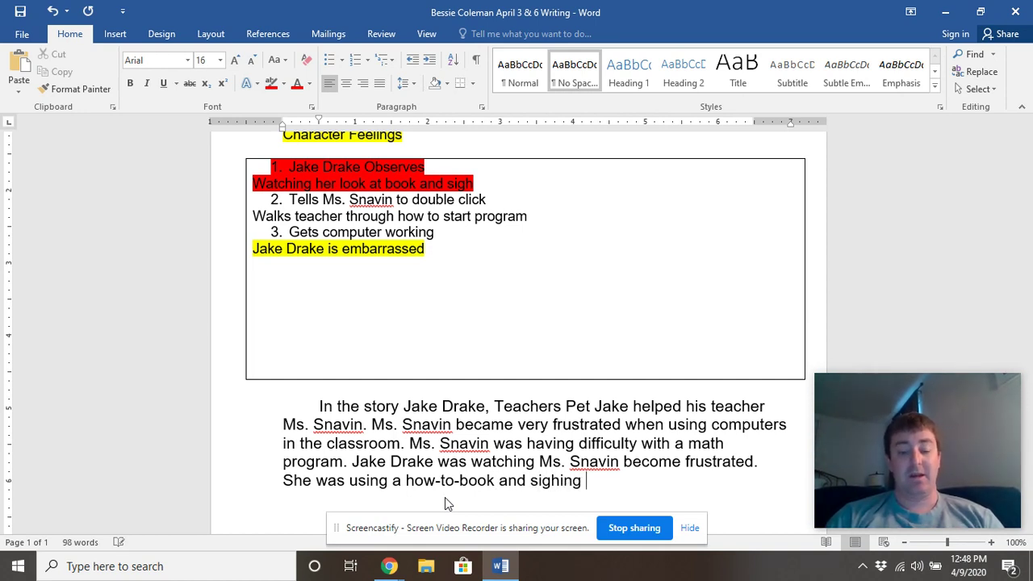
pyautogui.write('a lot ')
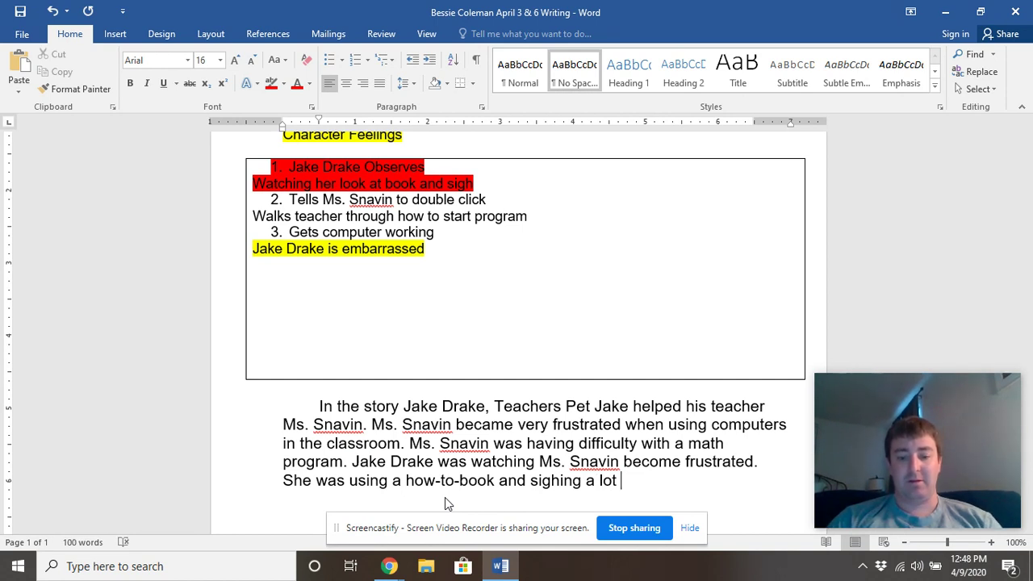
pyautogui.write('when she was using the computer.')
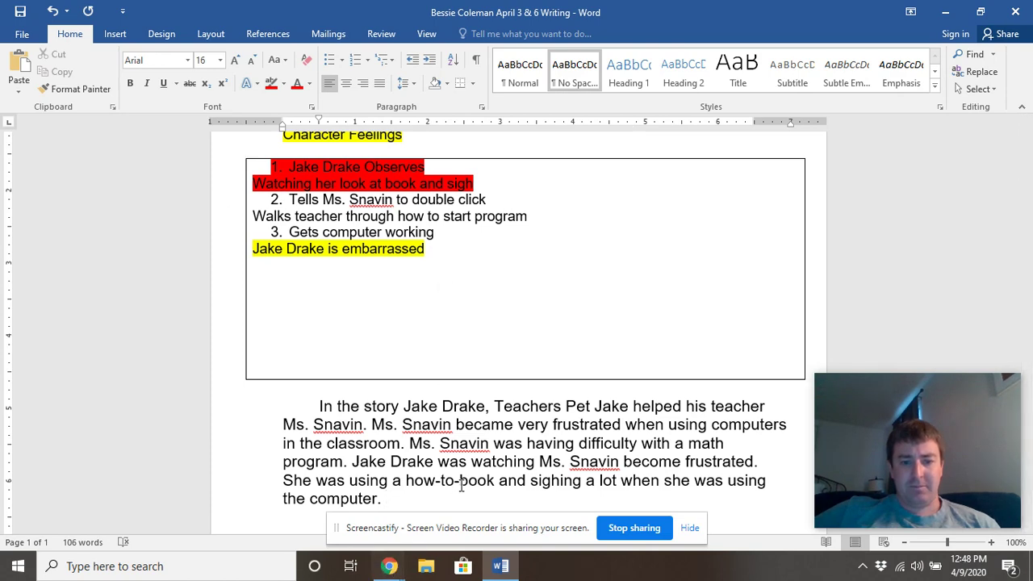
pyautogui.scroll(-1, 468, 473)
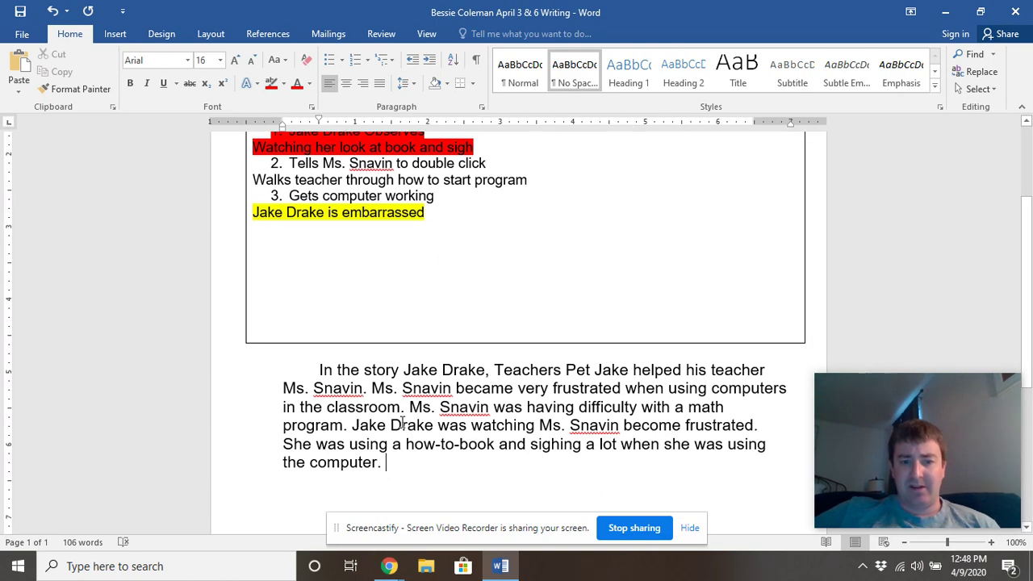
pyautogui.scroll(2, 347, 205)
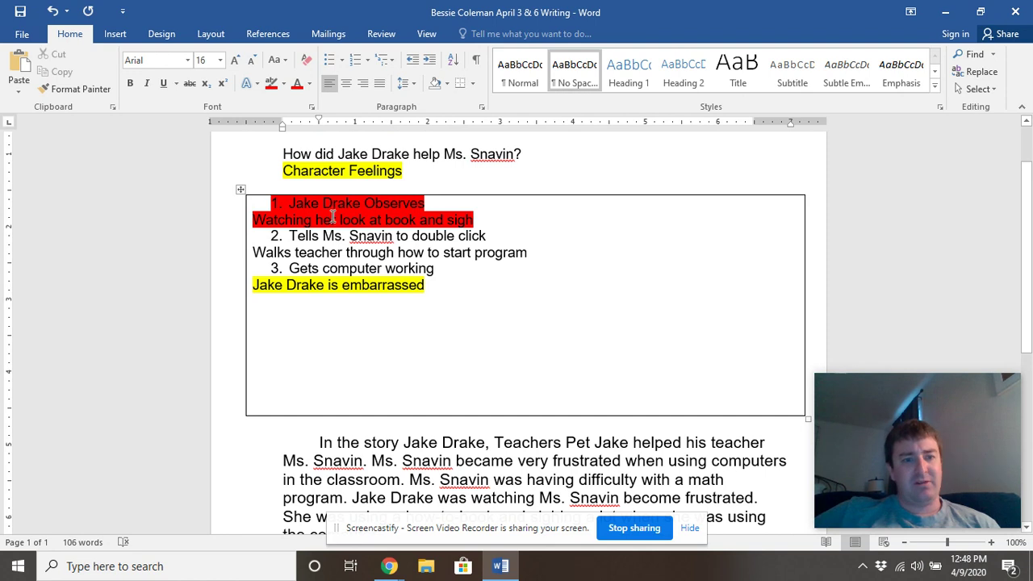
pyautogui.scroll(-2, 493, 415)
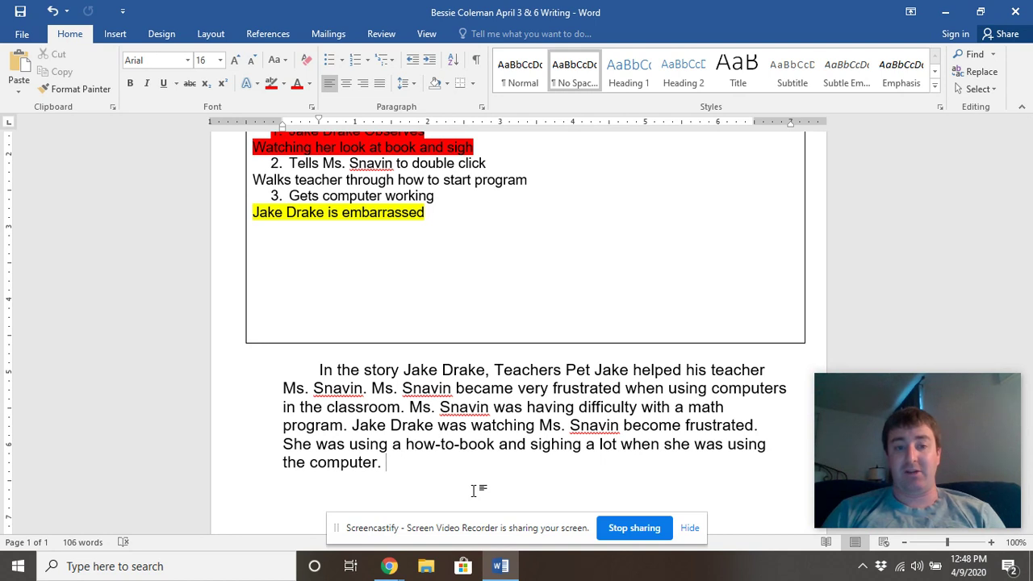
# Add 'Jake Drake wanted to help his teacher because he could see how upset she was becoming.'
pyautogui.write('D')
pyautogui.write('Ja')
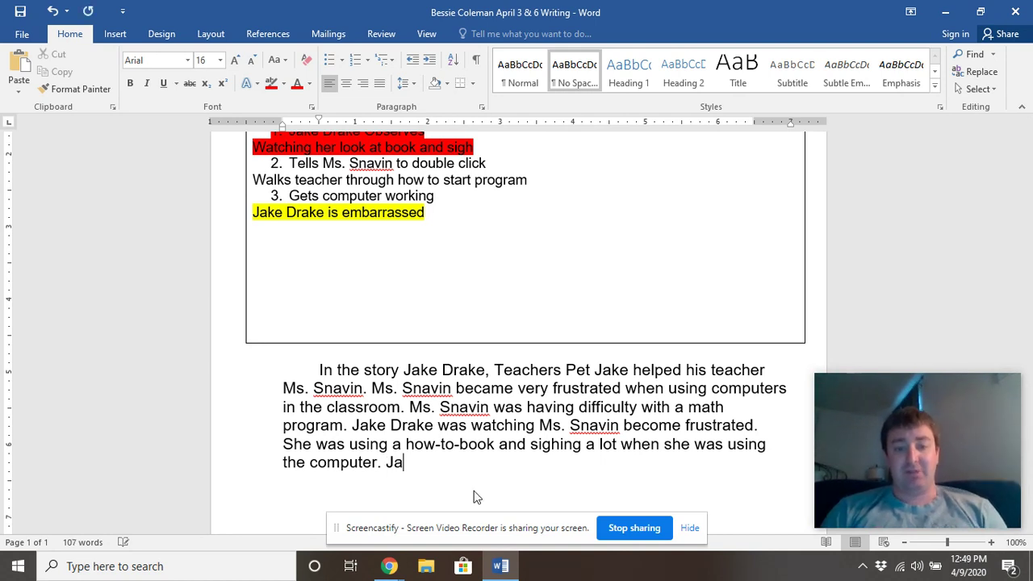
pyautogui.write('ke Drake wanted to hel')
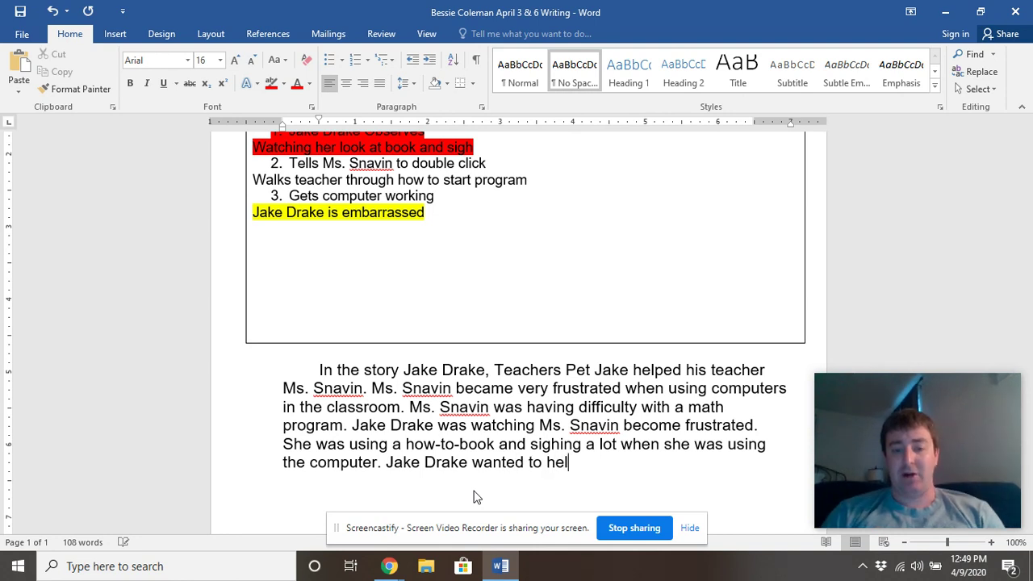
pyautogui.write('p his teaccher')
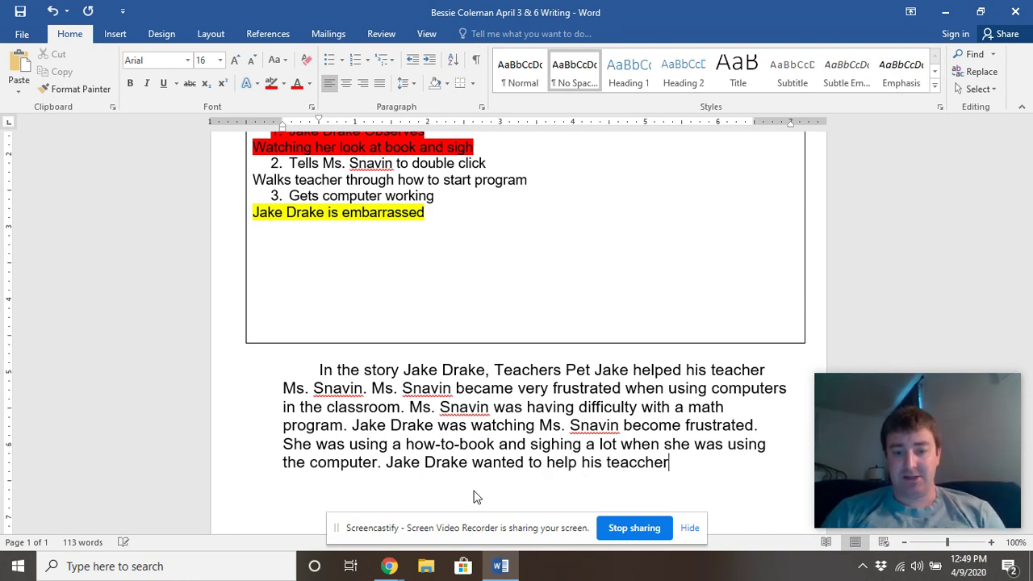
pyautogui.write('her becuase sh')
pyautogui.press('BackSpace')
pyautogui.press('BackSpace')
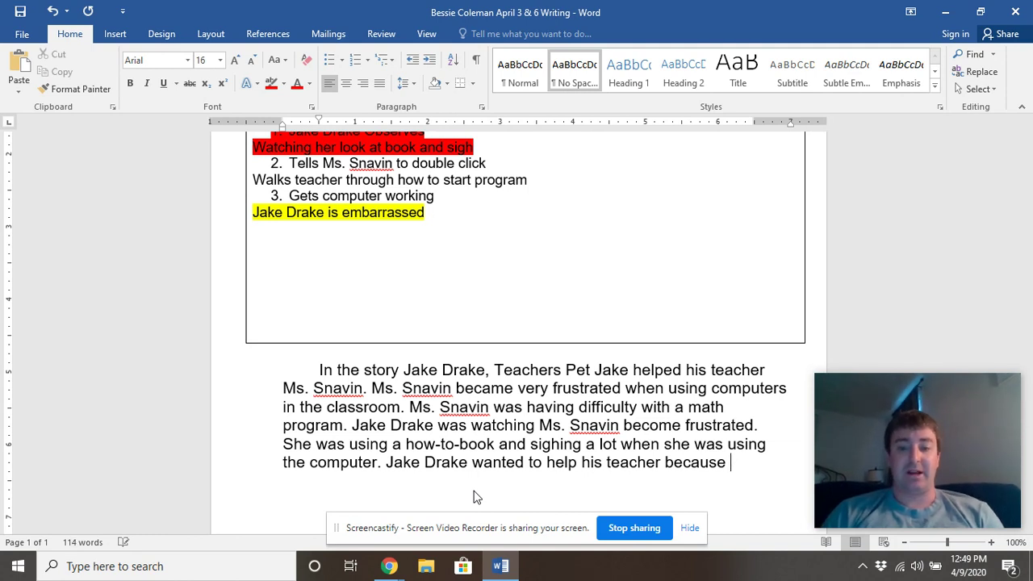
pyautogui.write('he could see')
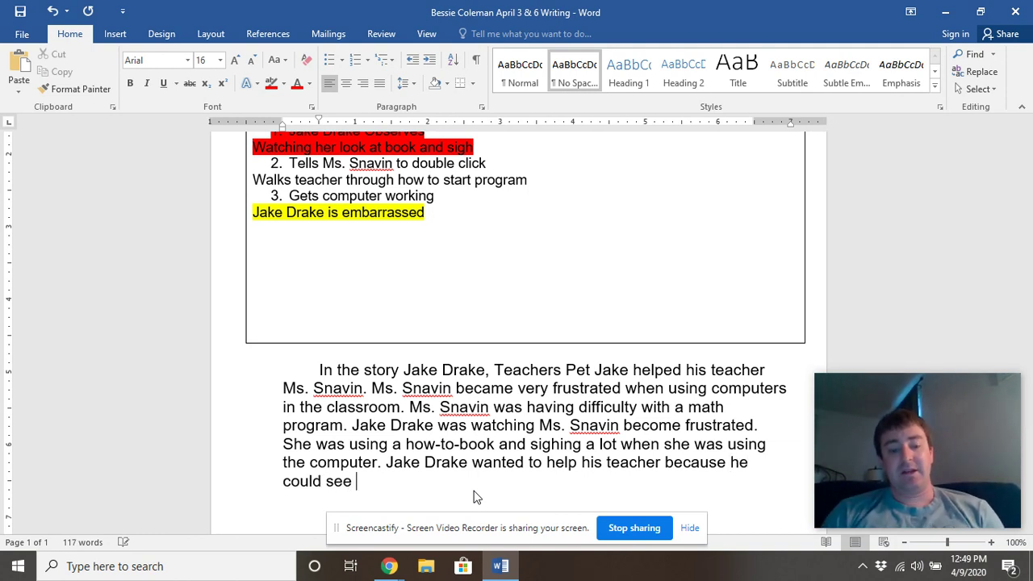
pyautogui.write(' how upset she was')
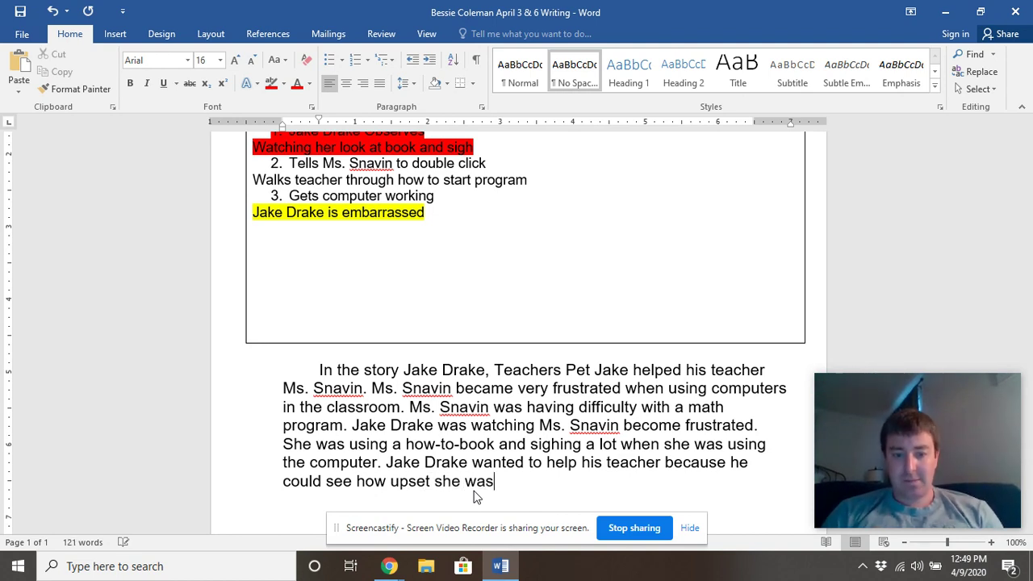
pyautogui.write(' becoming.')
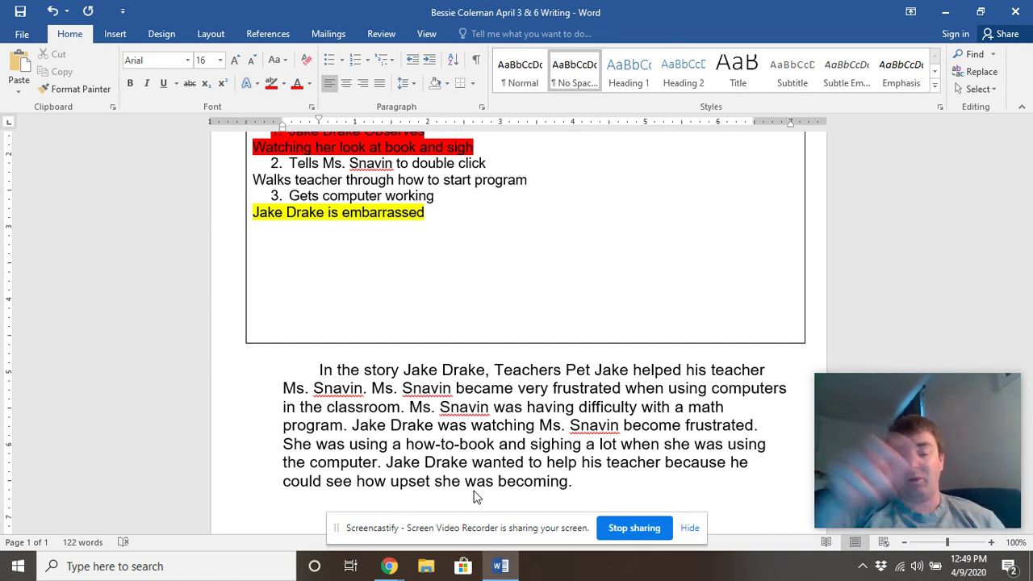
pyautogui.scroll(2, 355, 253)
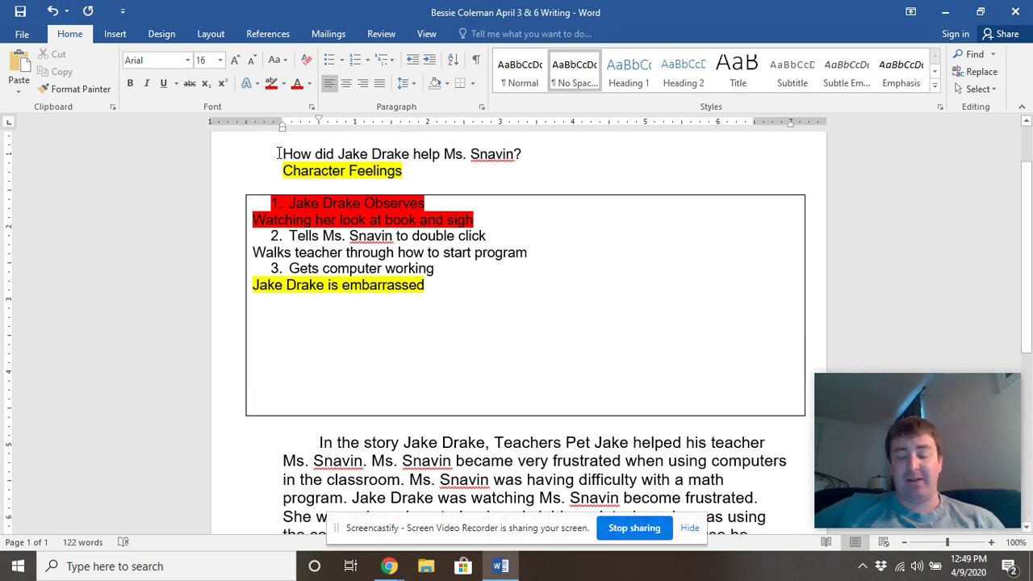
# Look over the organizer box lines, from the Character Feelings heading to item 3, Gets computer working
pyautogui.moveTo(280, 173); pyautogui.dragTo(407, 171)
pyautogui.click(532, 343)
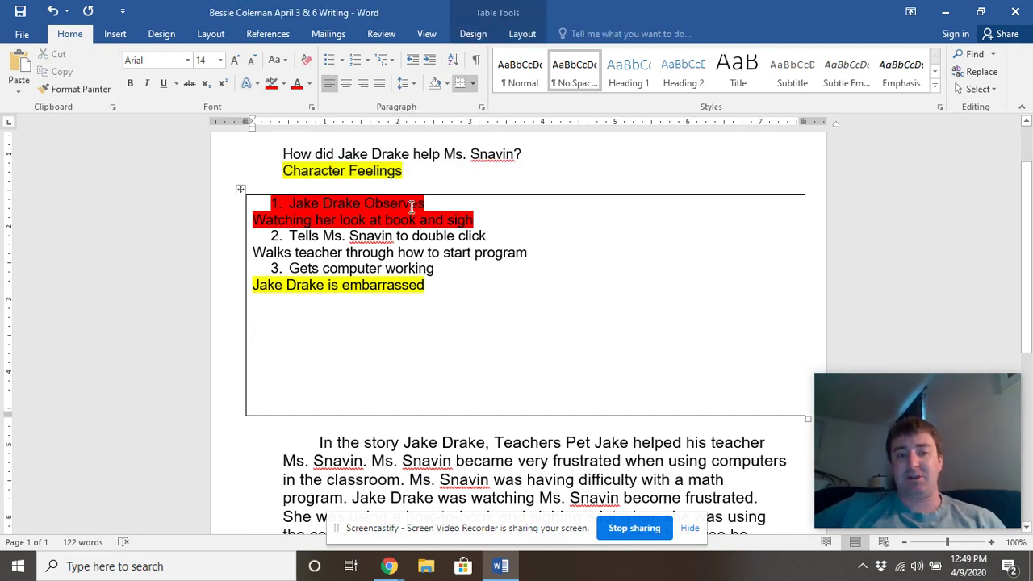
pyautogui.scroll(-2, 478, 280)
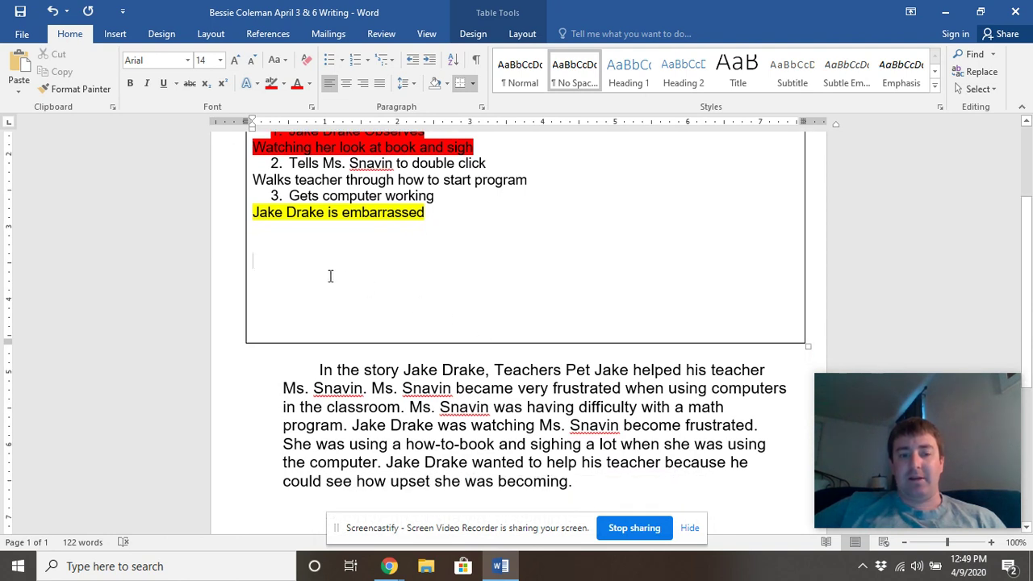
pyautogui.scroll(1, 443, 327)
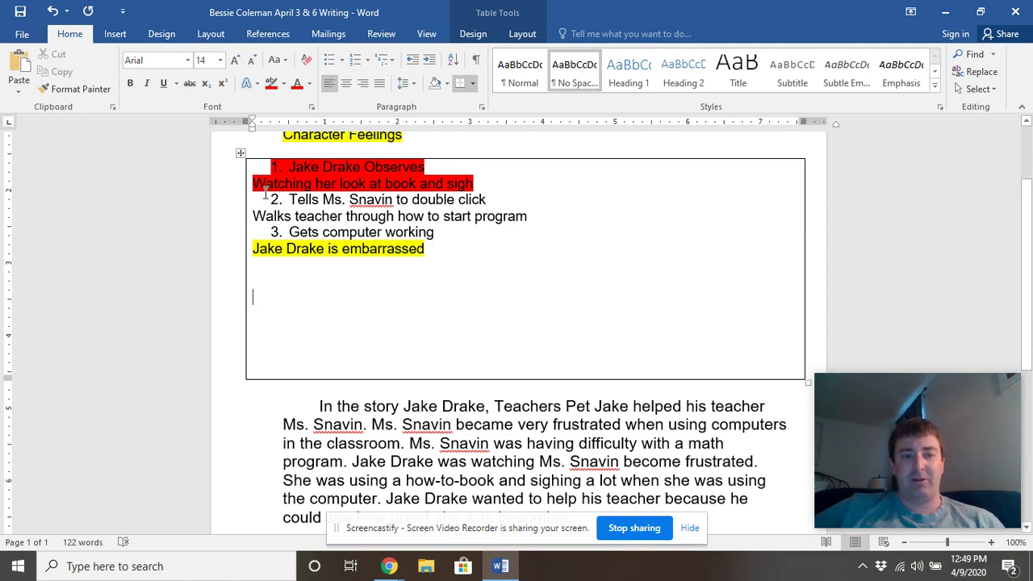
pyautogui.moveTo(268, 199); pyautogui.dragTo(425, 250)
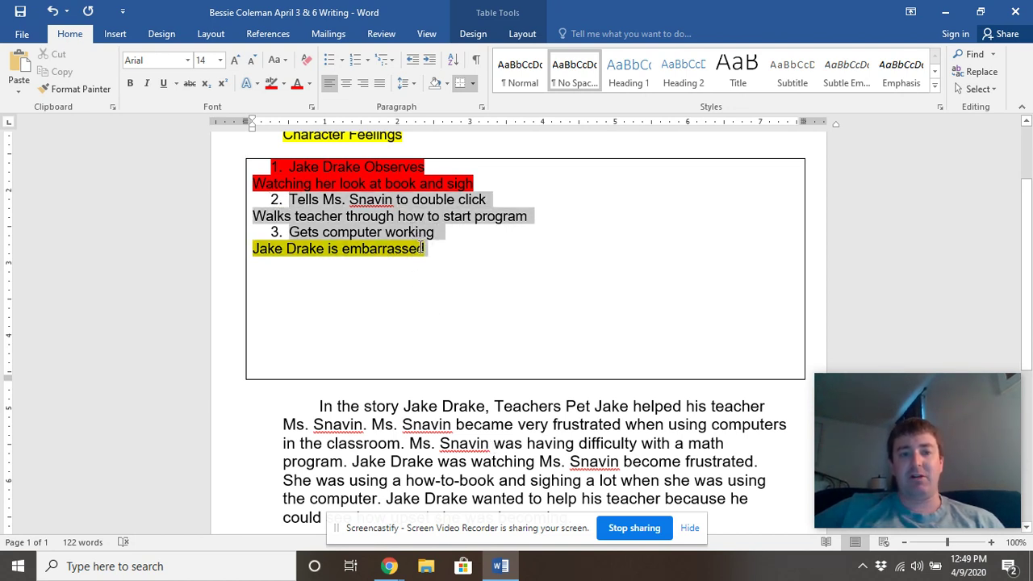
pyautogui.click(310, 203)
pyautogui.click(410, 314)
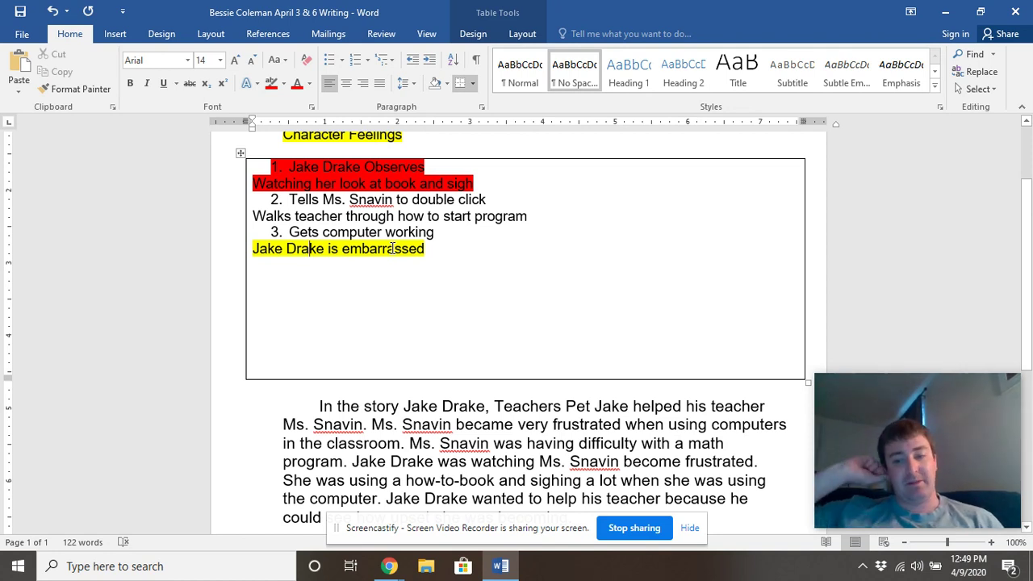
pyautogui.click(310, 249)
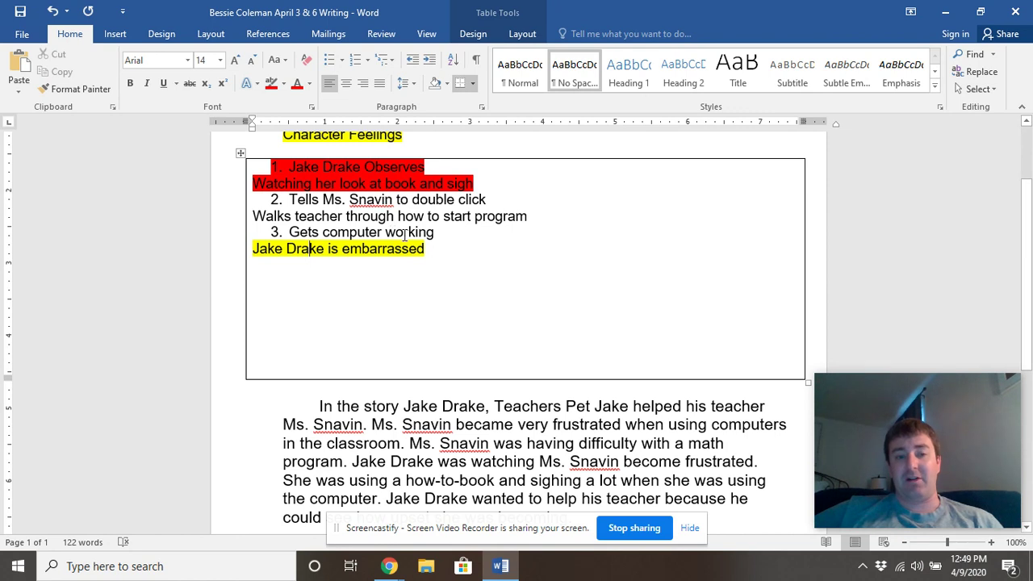
pyautogui.click(271, 195)
pyautogui.click(324, 232)
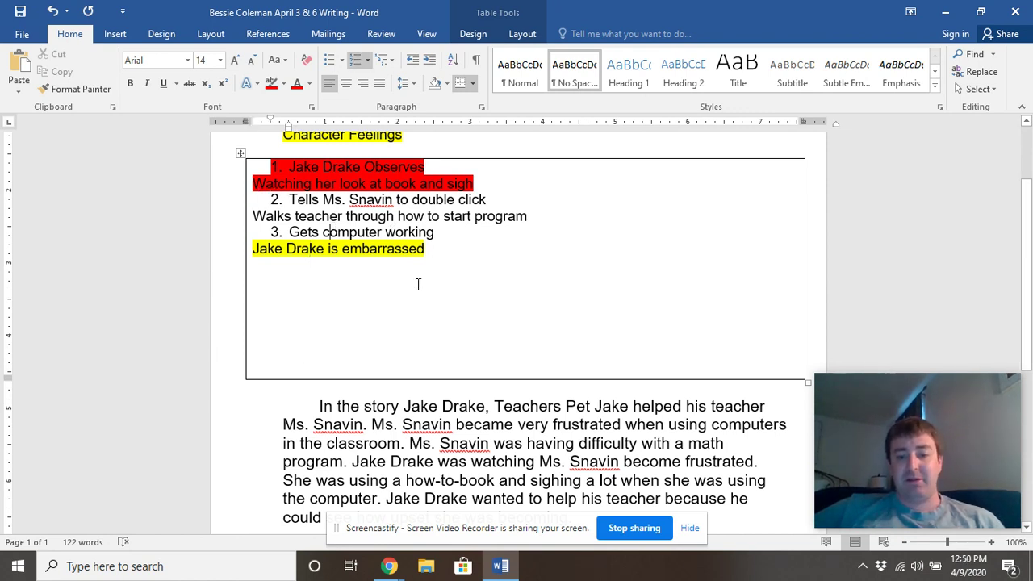
pyautogui.scroll(-2, 524, 375)
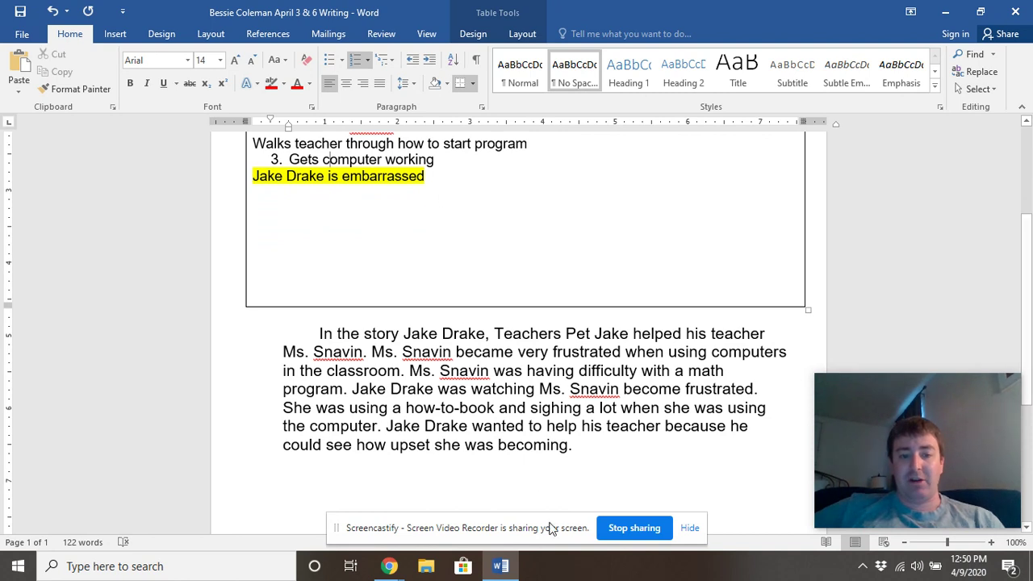
# Add an indented 'Concluding sentence' line after the finished paragraph
pyautogui.click(604, 457)
pyautogui.press('Return')
pyautogui.write('Concluding sentence')
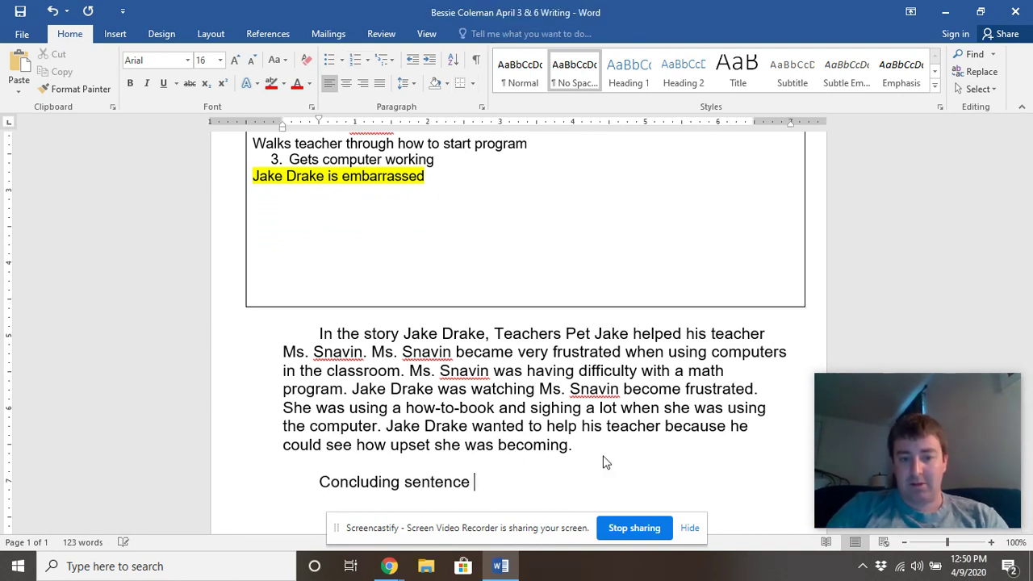
pyautogui.scroll(-1, 611, 447)
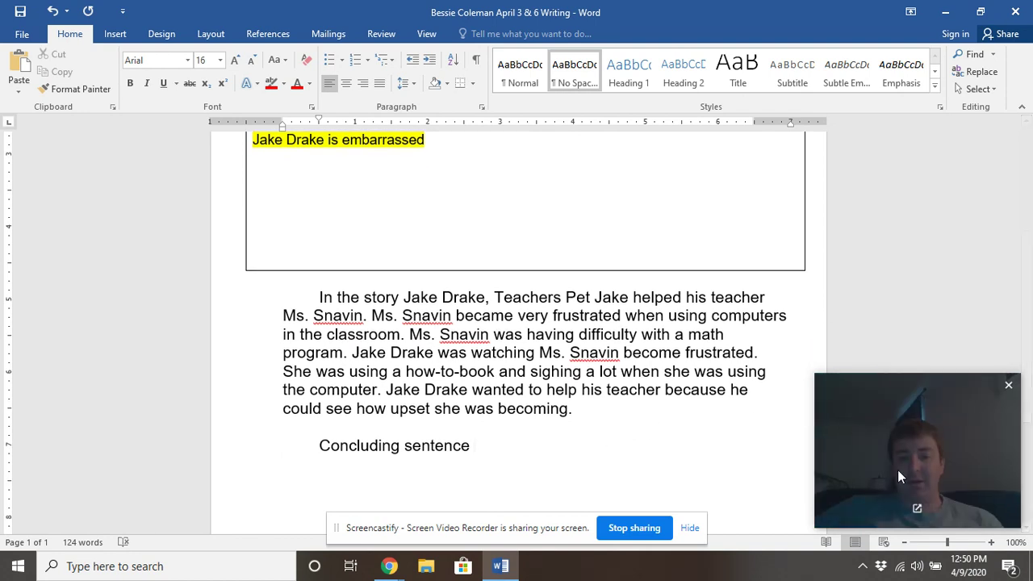